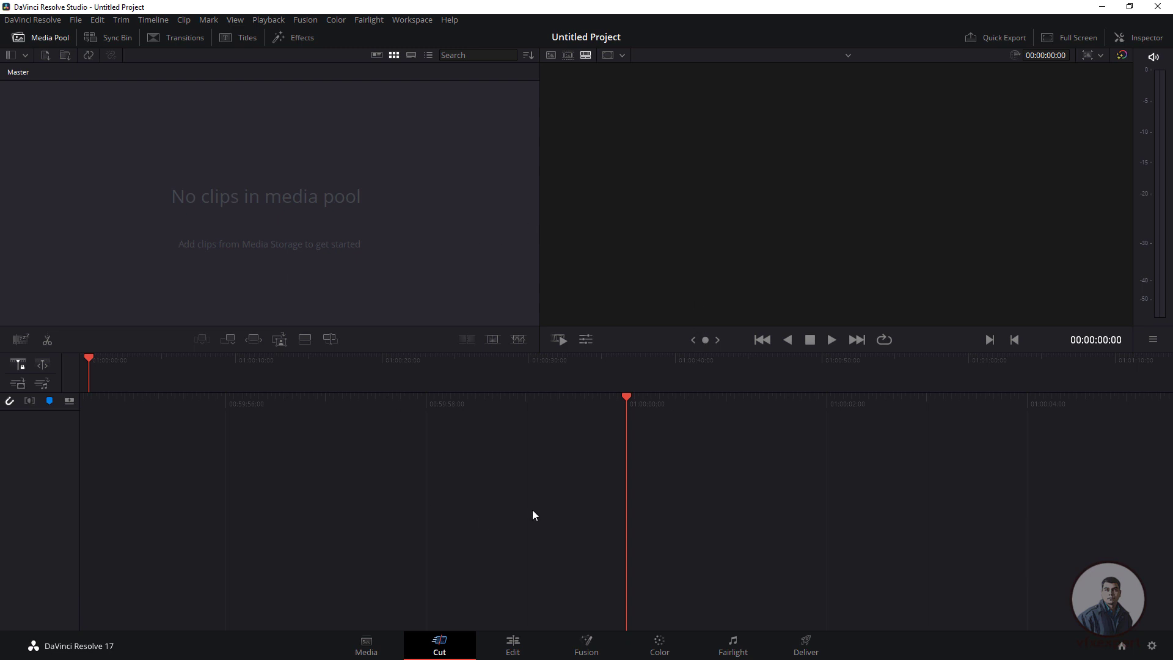
Step: On the Media page, browse to the Footages folder on the DATA 1 (H:) drive
click(366, 645)
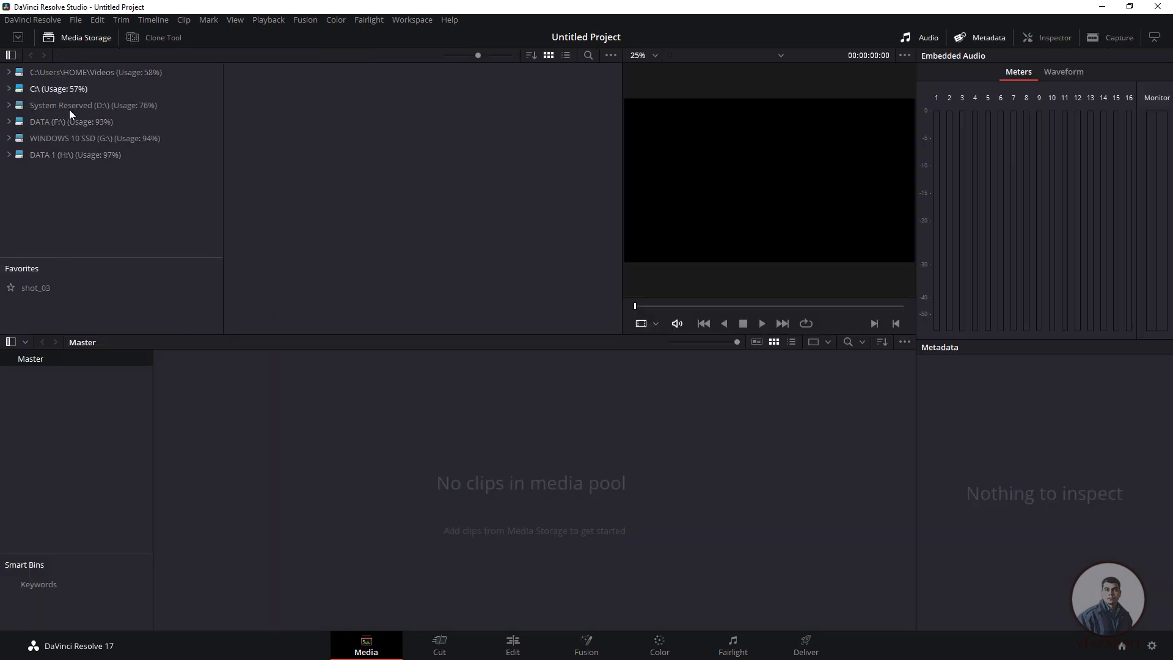
click(8, 155)
scroll(77, 210, down, 2)
scroll(77, 210, down, 5)
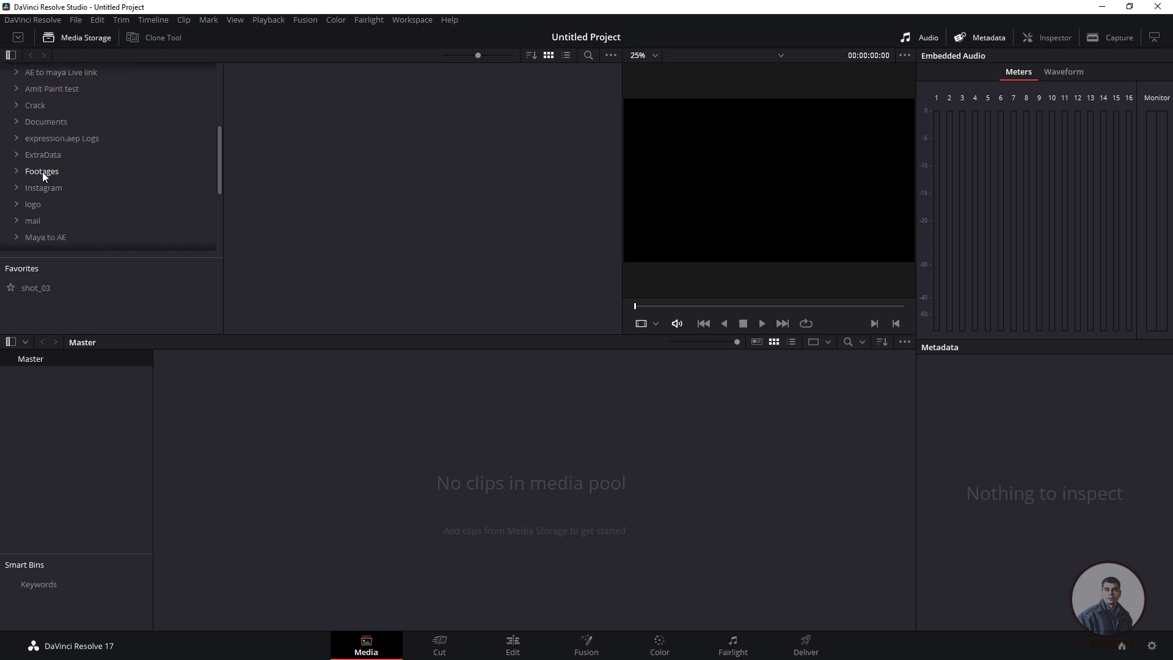
click(42, 171)
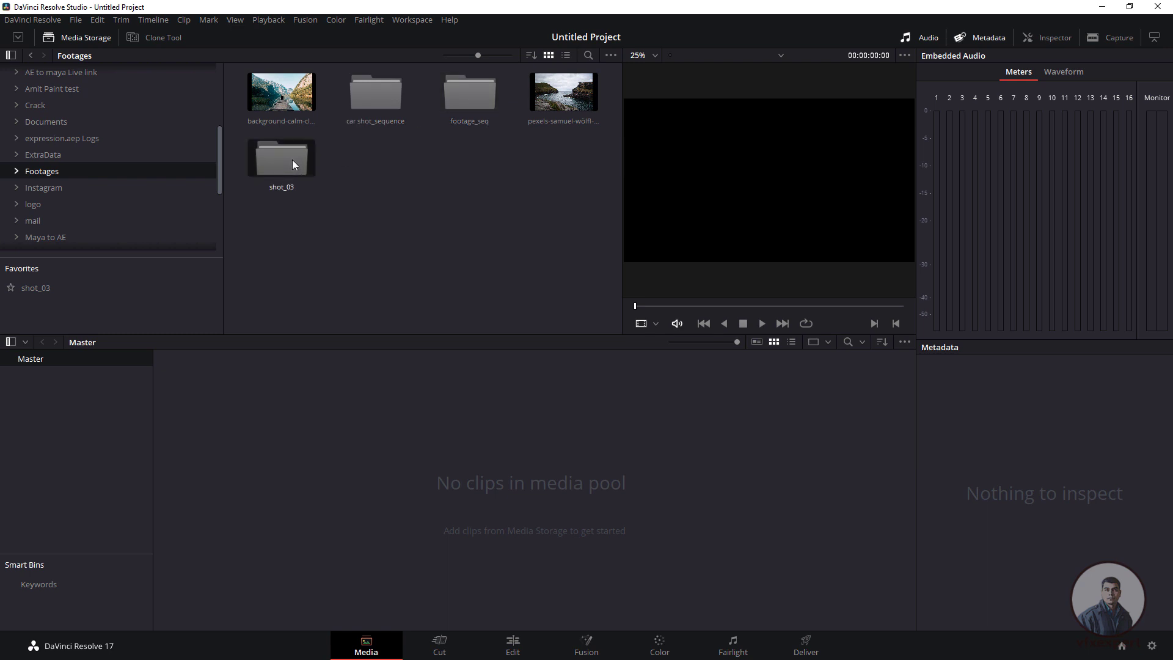
Step: Preview the Footages images, then open the car shot_sequence folder of TIFF frames
click(290, 101)
click(563, 91)
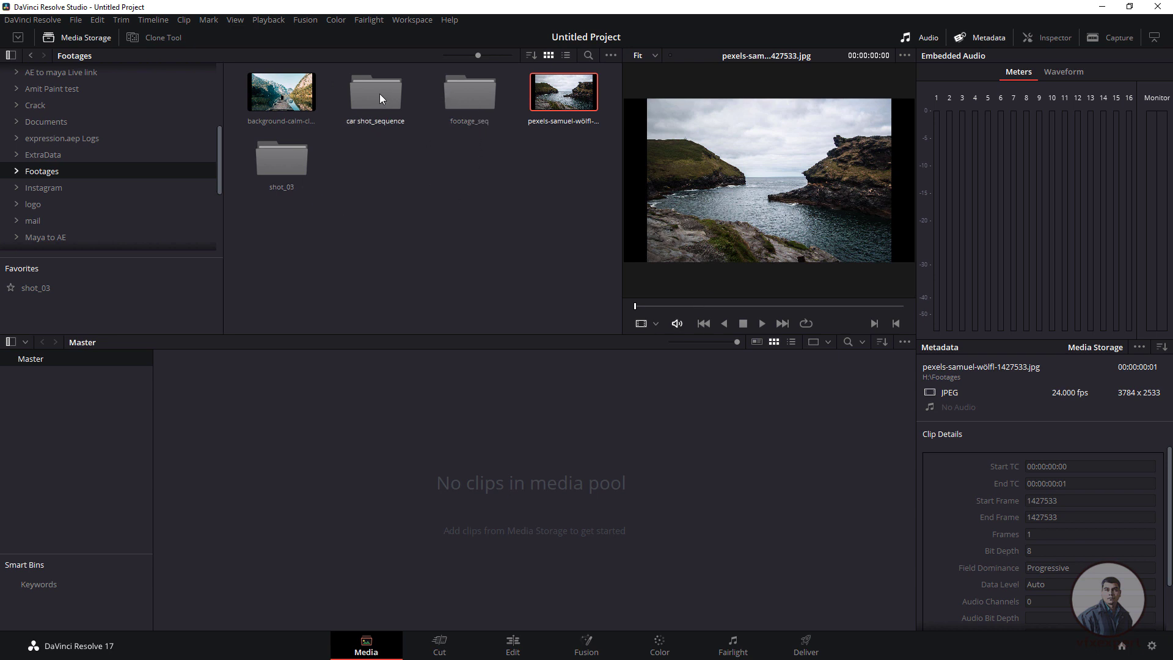
click(471, 93)
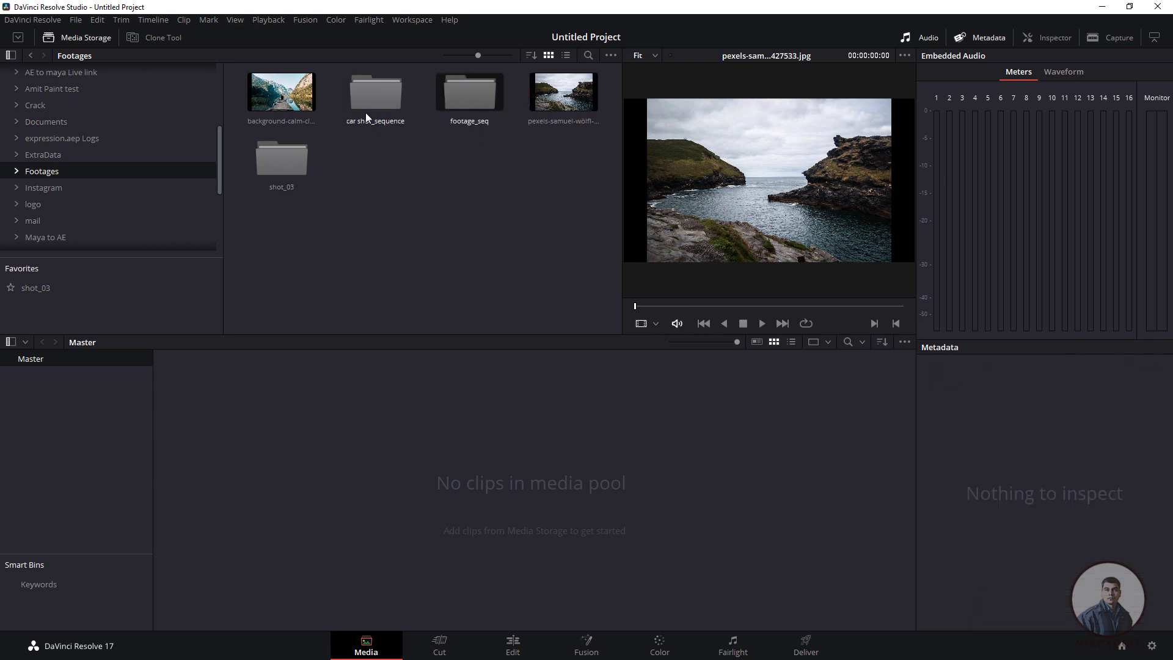
click(368, 95)
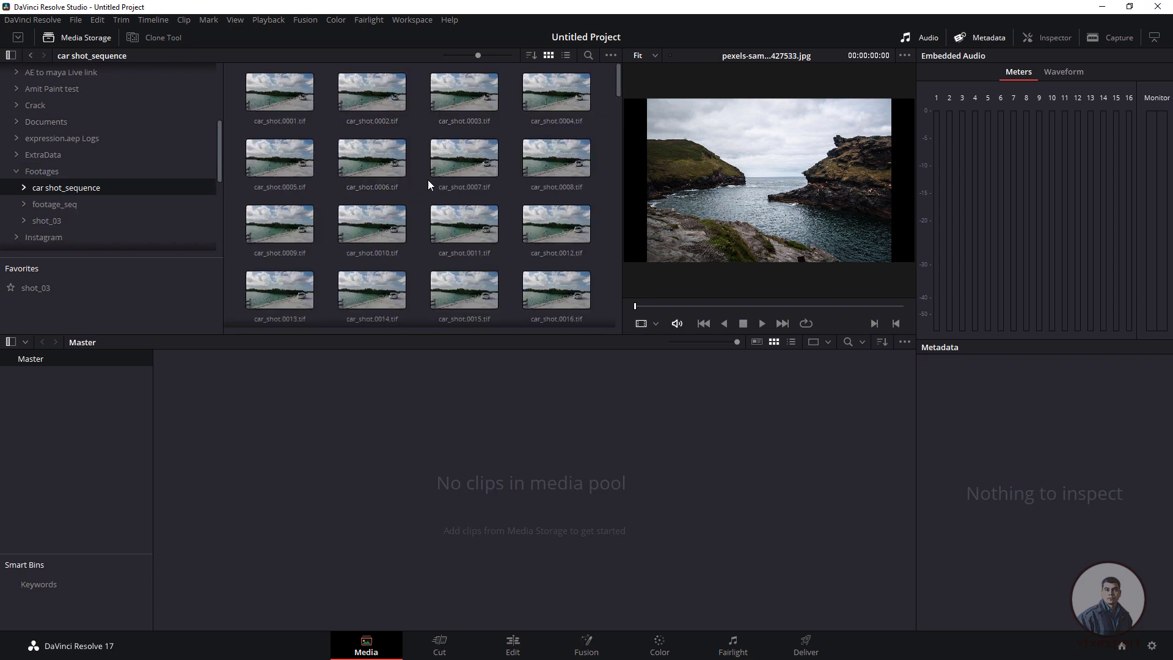
click(377, 100)
Step: Add all car_shot frames to the Media Pool, then delete them all again
key(ctrl+a)
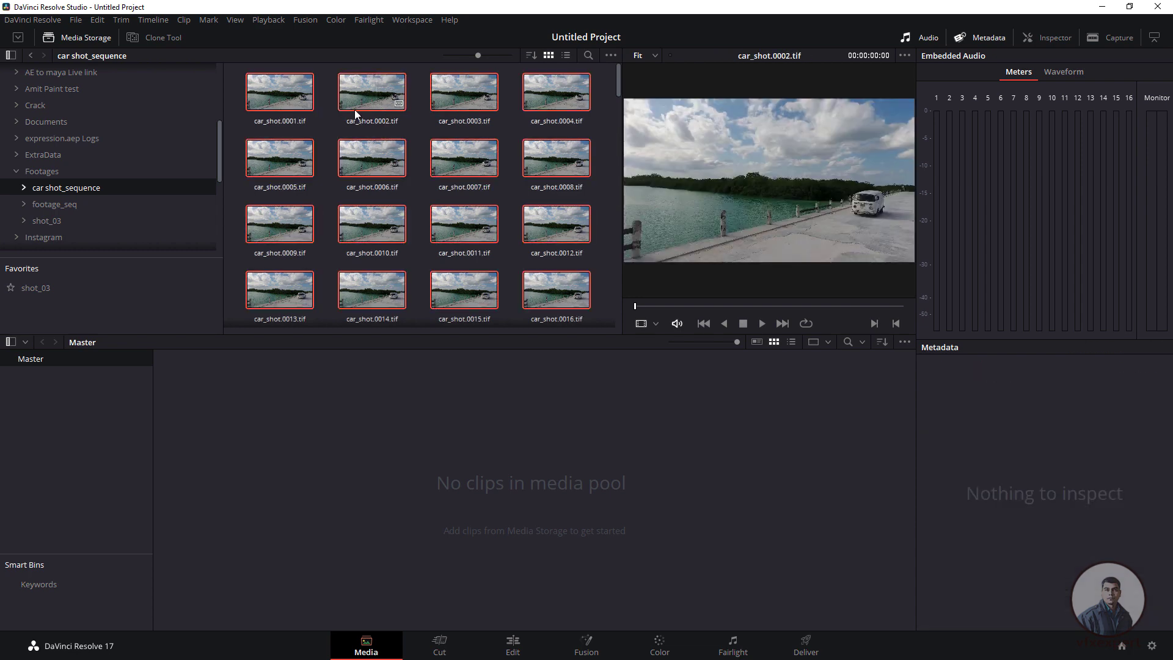
drag(288, 296, 292, 459)
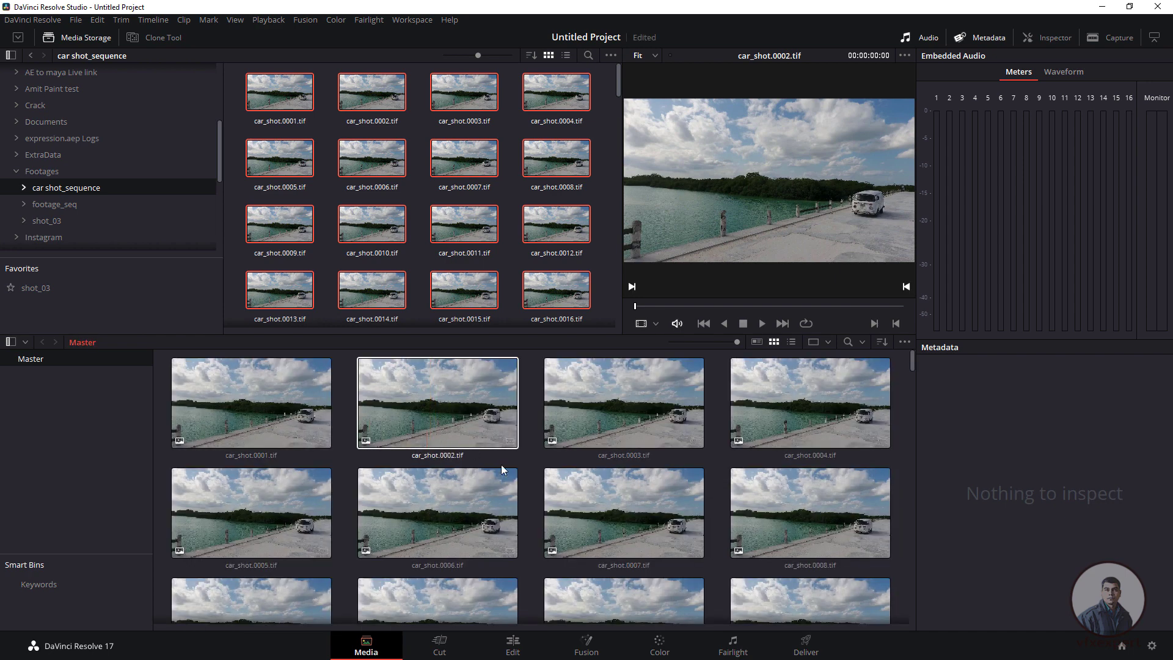
click(273, 420)
key(ctrl+a)
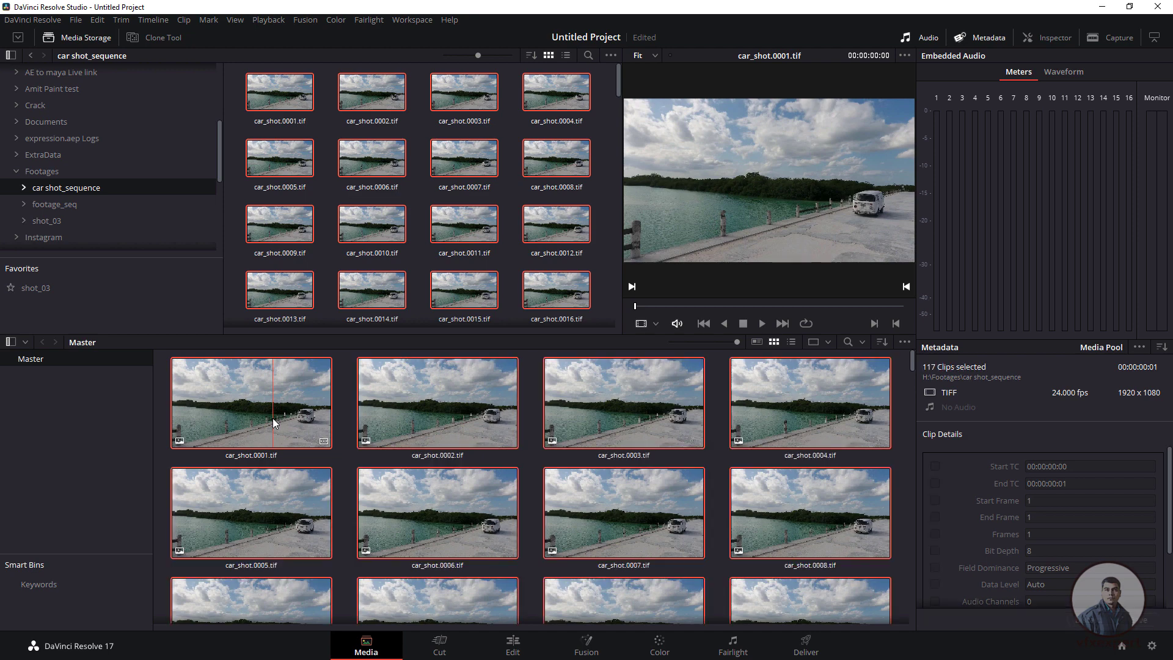
key(Delete)
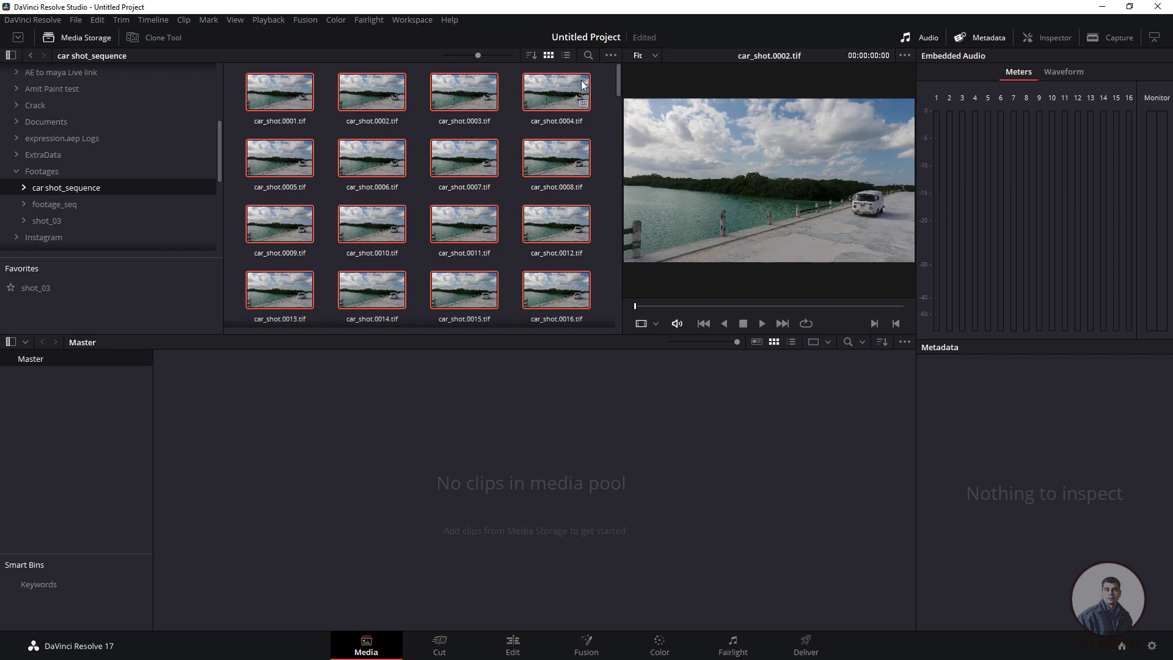
Step: Set Frame Display Mode to Sequence so frames show as one 117-frame car_shot.[0001-0117].tif clip
click(614, 55)
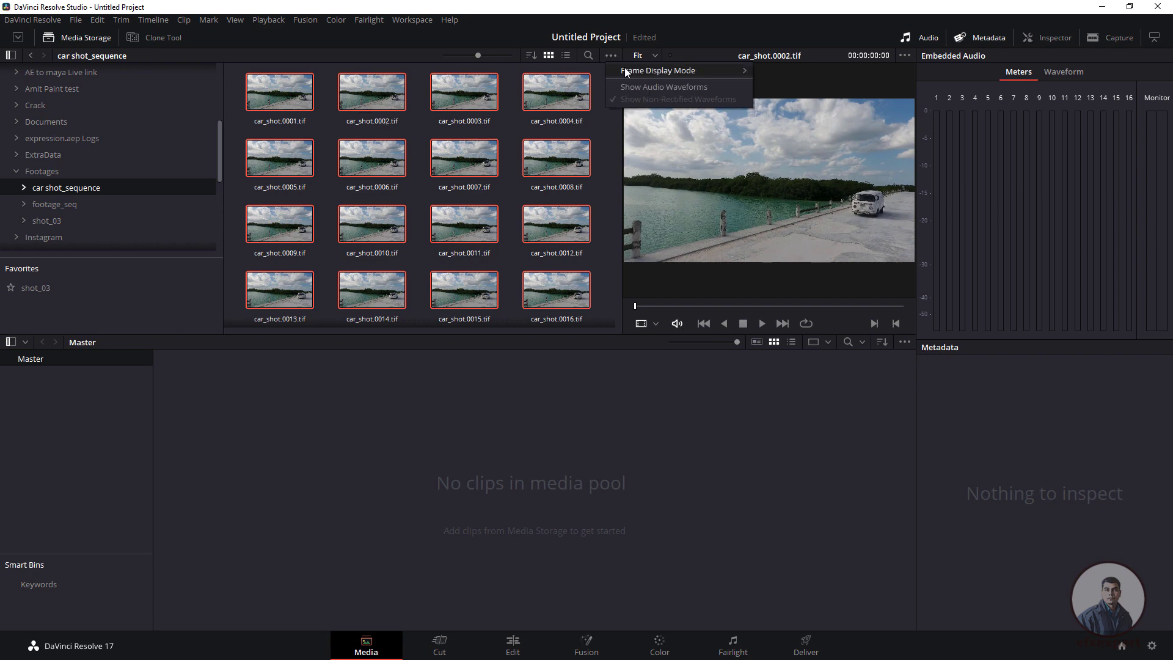
mouse_move(647, 72)
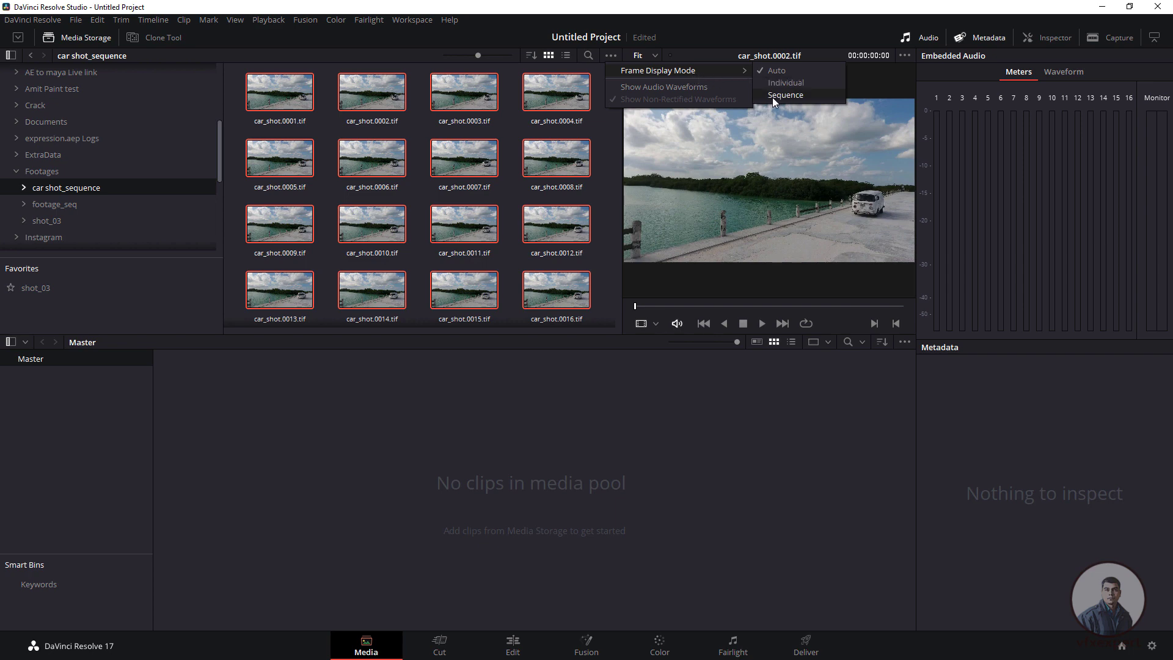
click(793, 98)
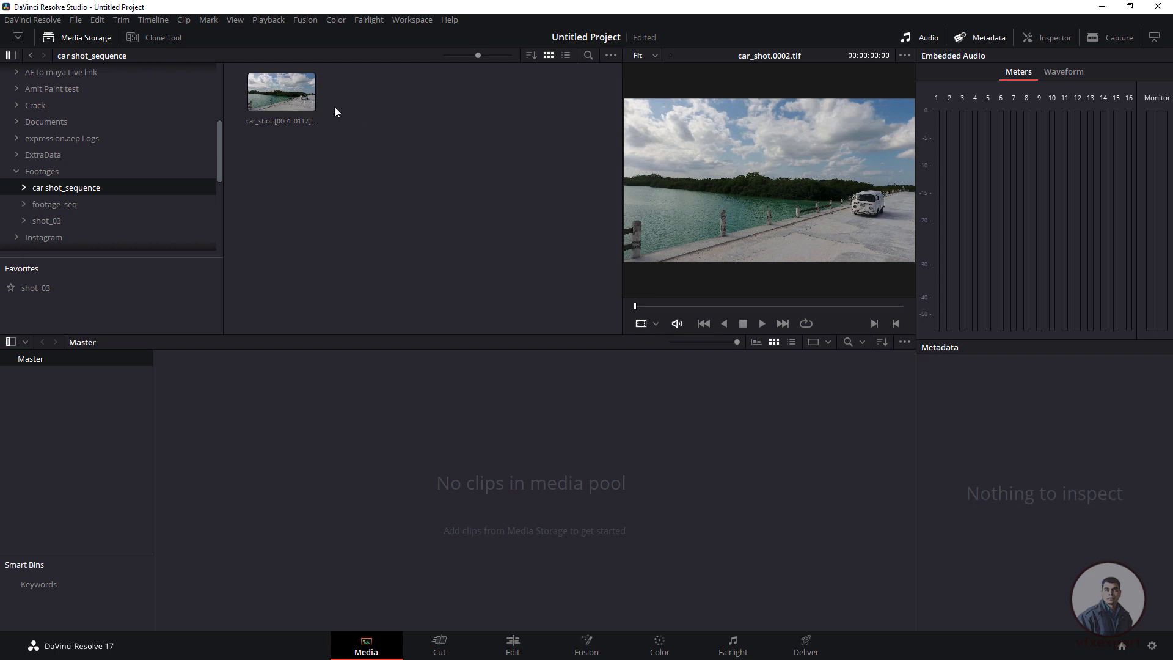
click(285, 101)
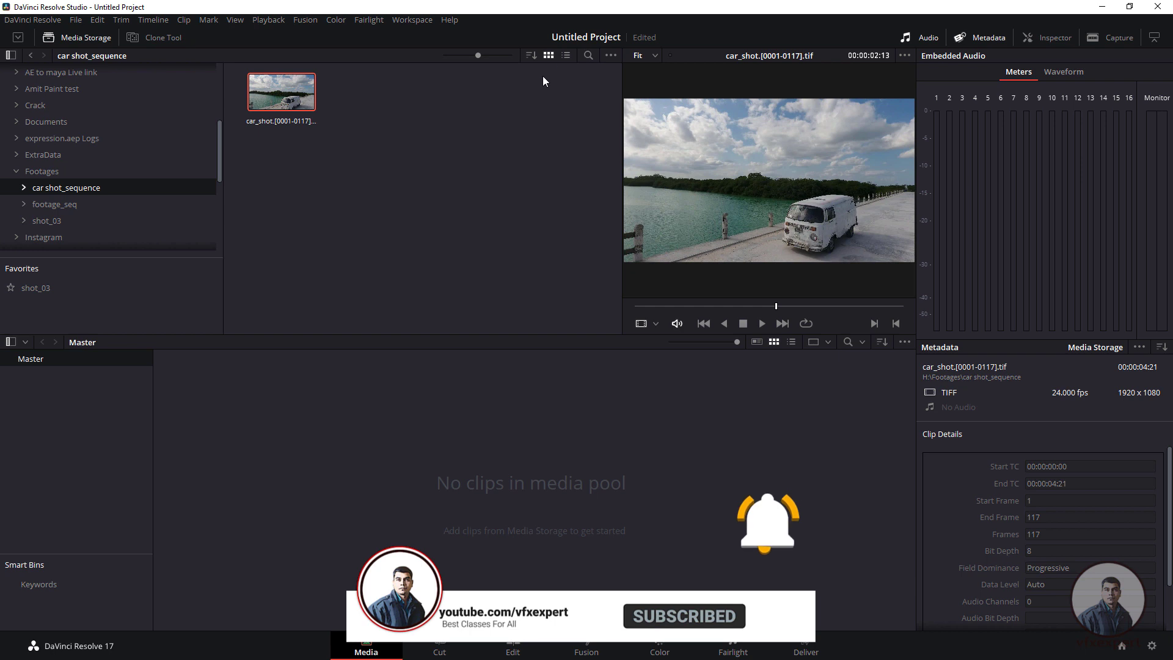
Step: Switch Media Storage to list view, add then remove car_shot, and return to Footages
click(567, 57)
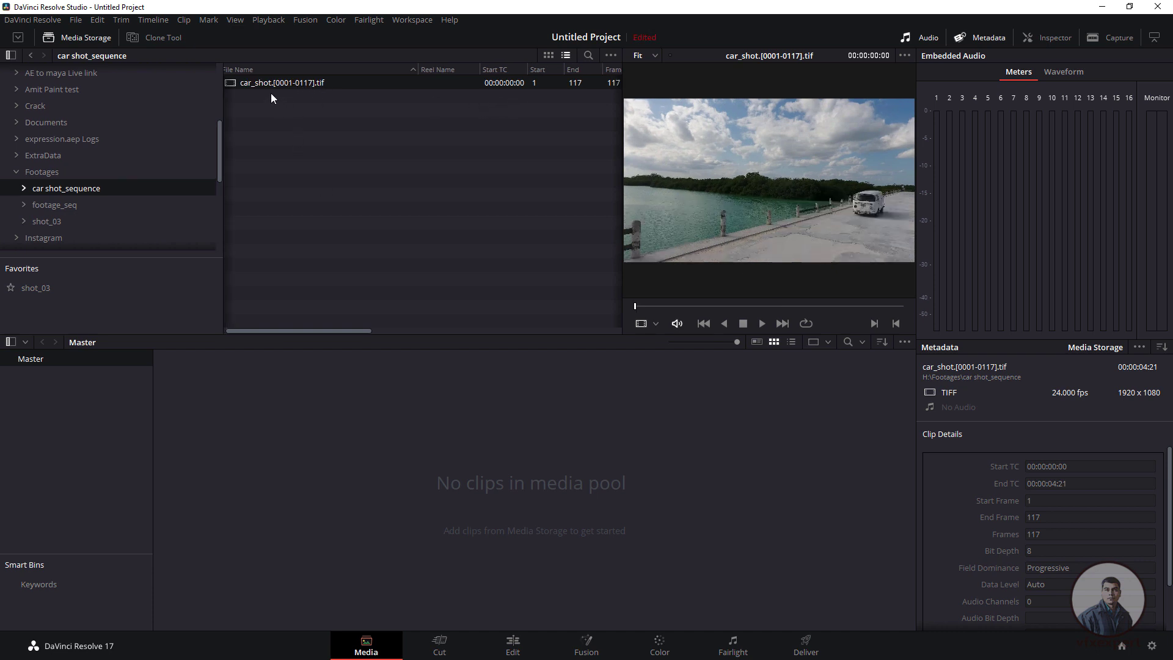
drag(289, 82, 367, 484)
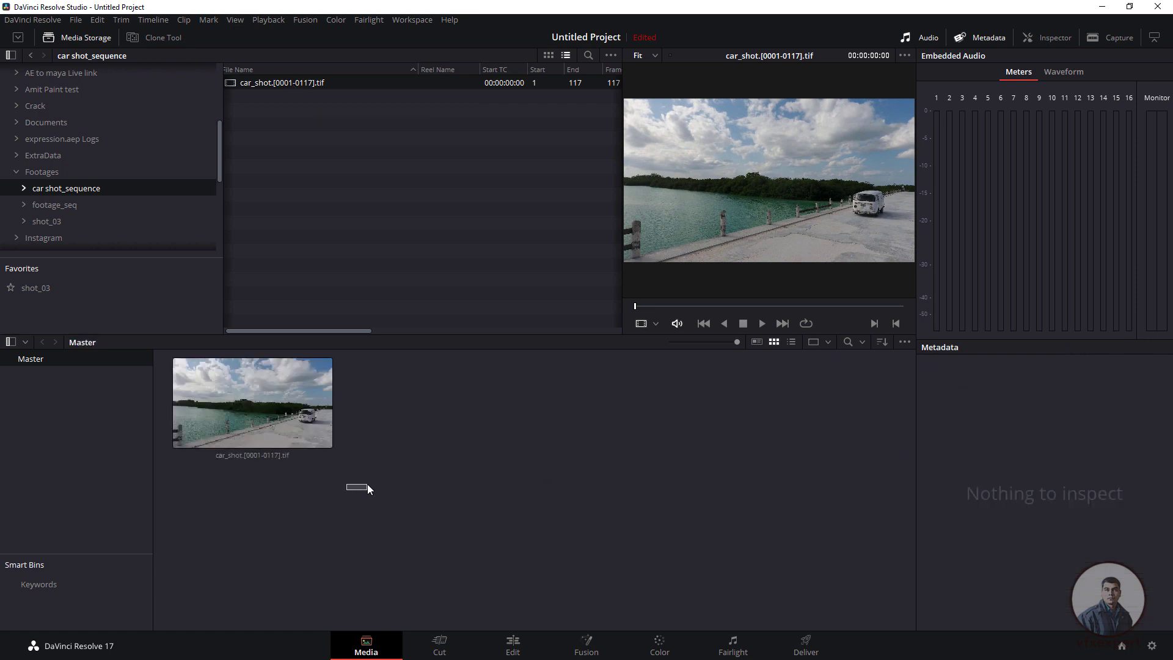
click(295, 434)
key(Delete)
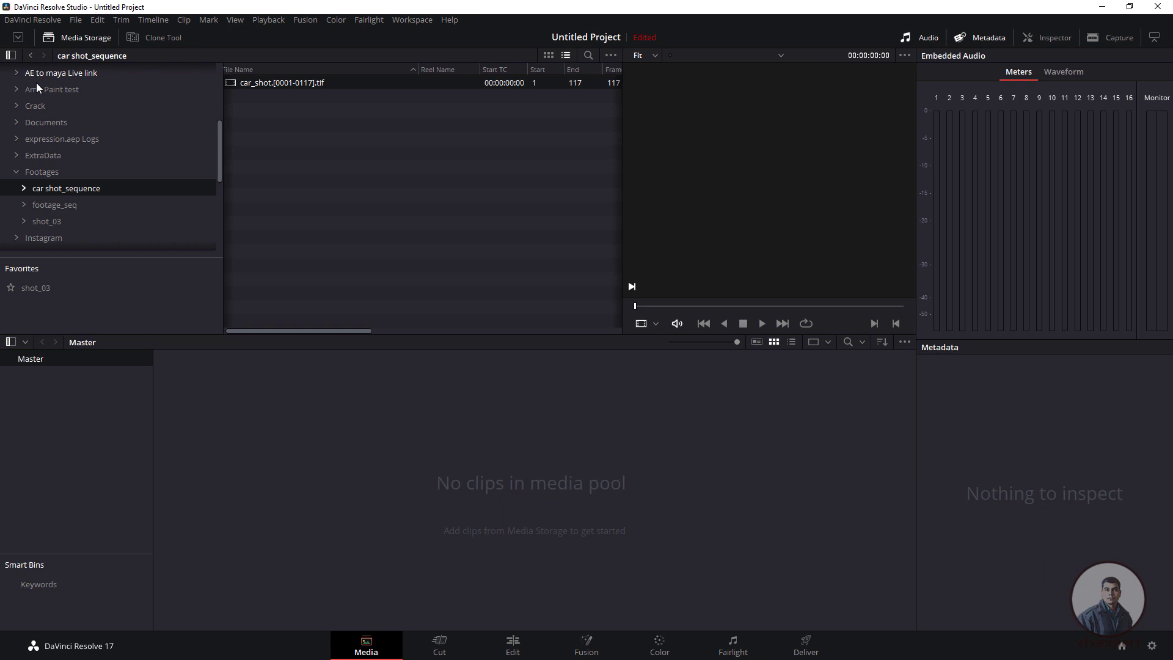
click(31, 56)
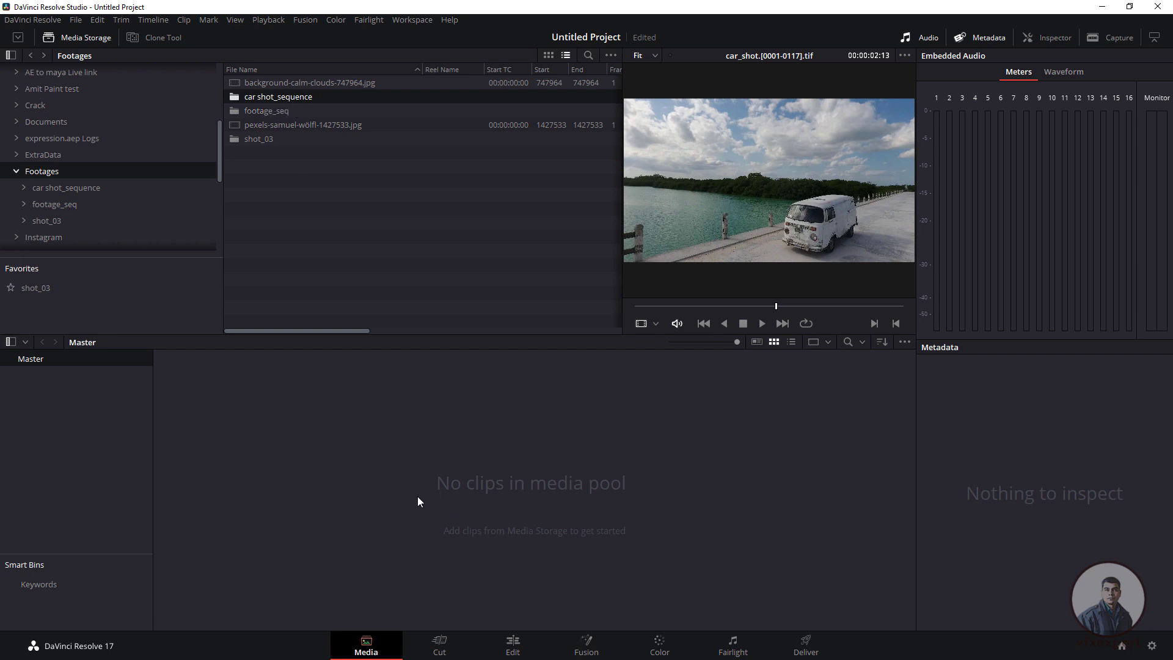
Step: Import car shot_sequence, footage_seq and shot_03 into the Media Pool as sequence clips
drag(254, 98, 345, 431)
click(281, 418)
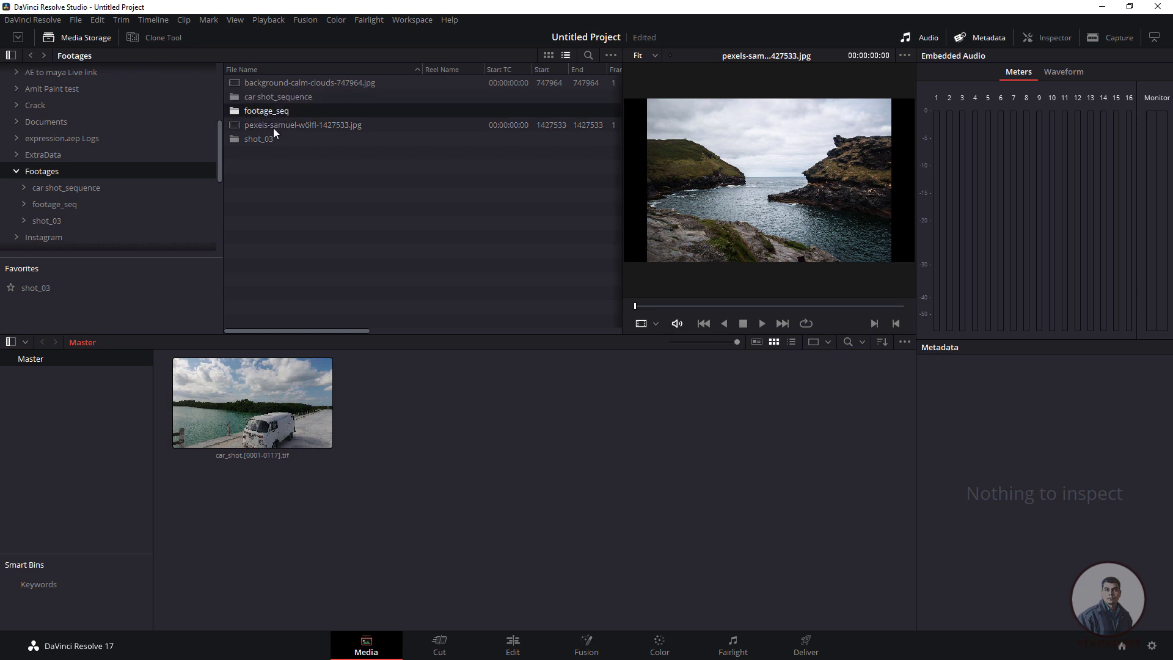
drag(289, 111, 415, 408)
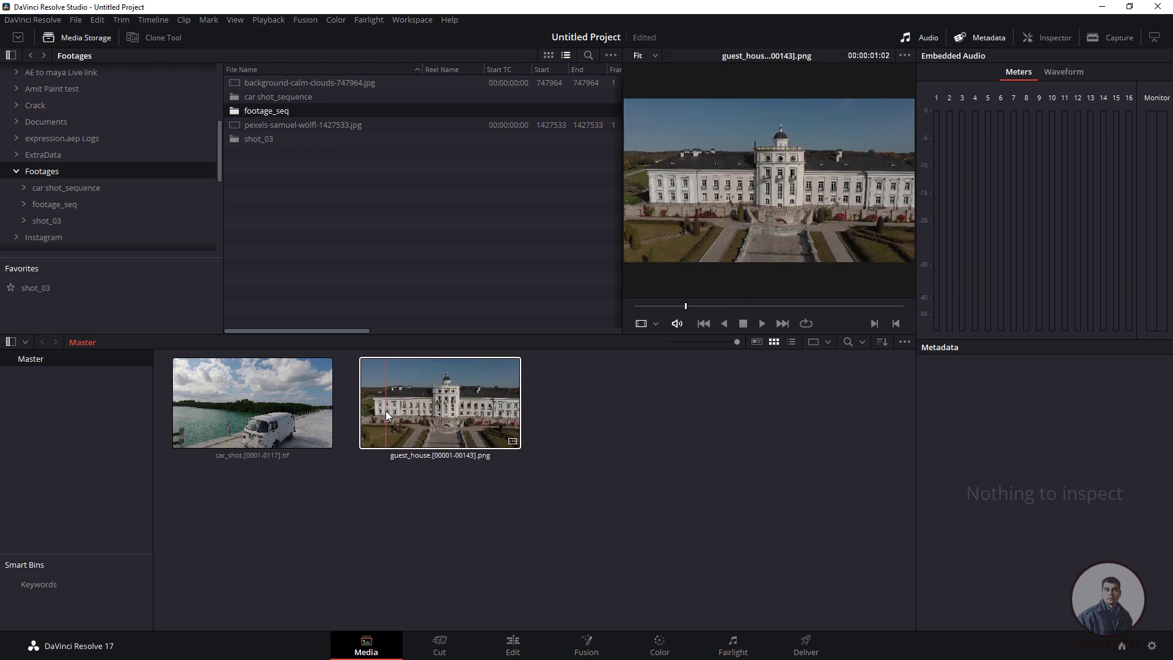
click(315, 237)
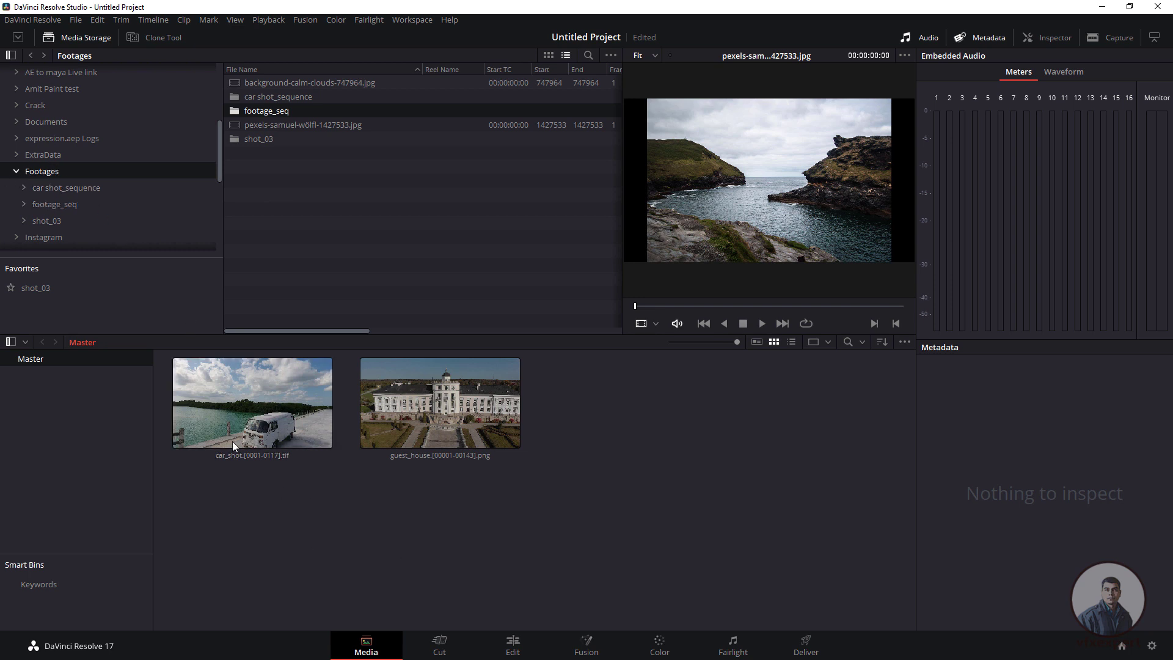
click(18, 237)
click(44, 221)
drag(41, 221, 677, 474)
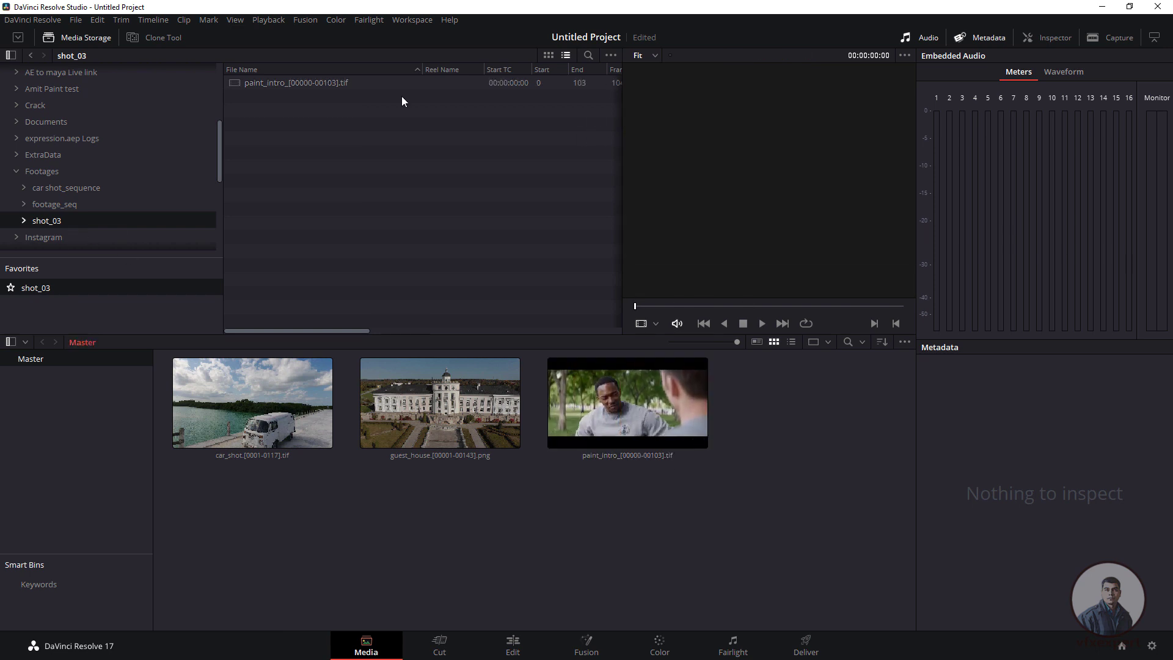
Step: Reopen car shot_sequence and scrub the car_shot.[0001-0117].tif clip to check its 24 fps metadata
click(53, 170)
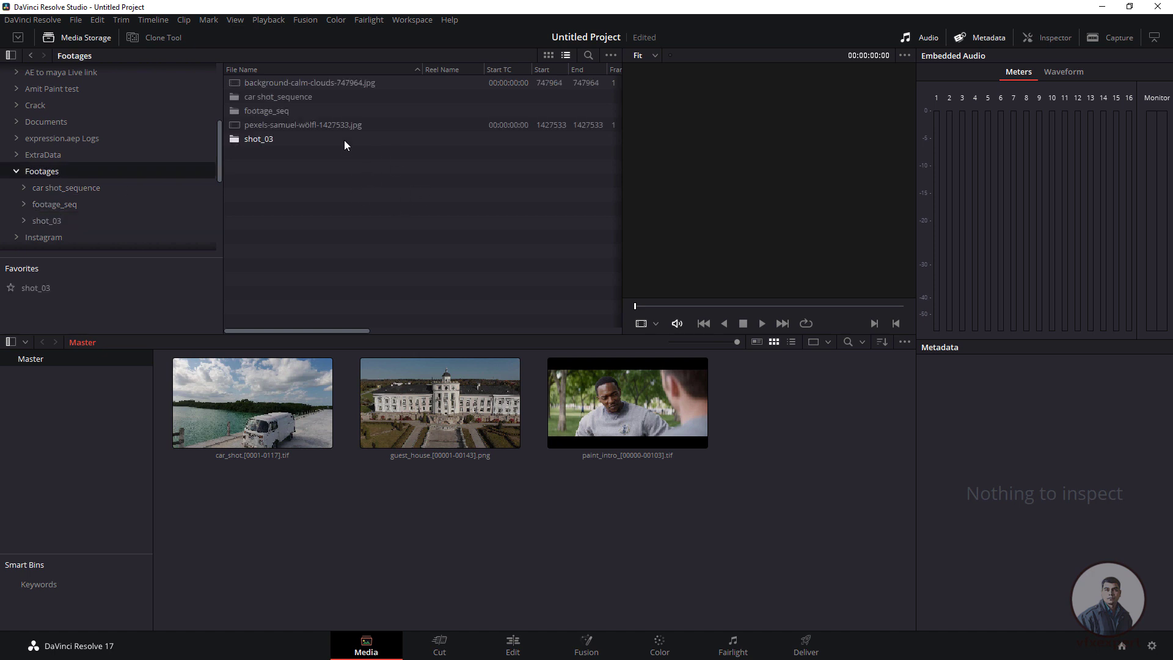
double_click(295, 97)
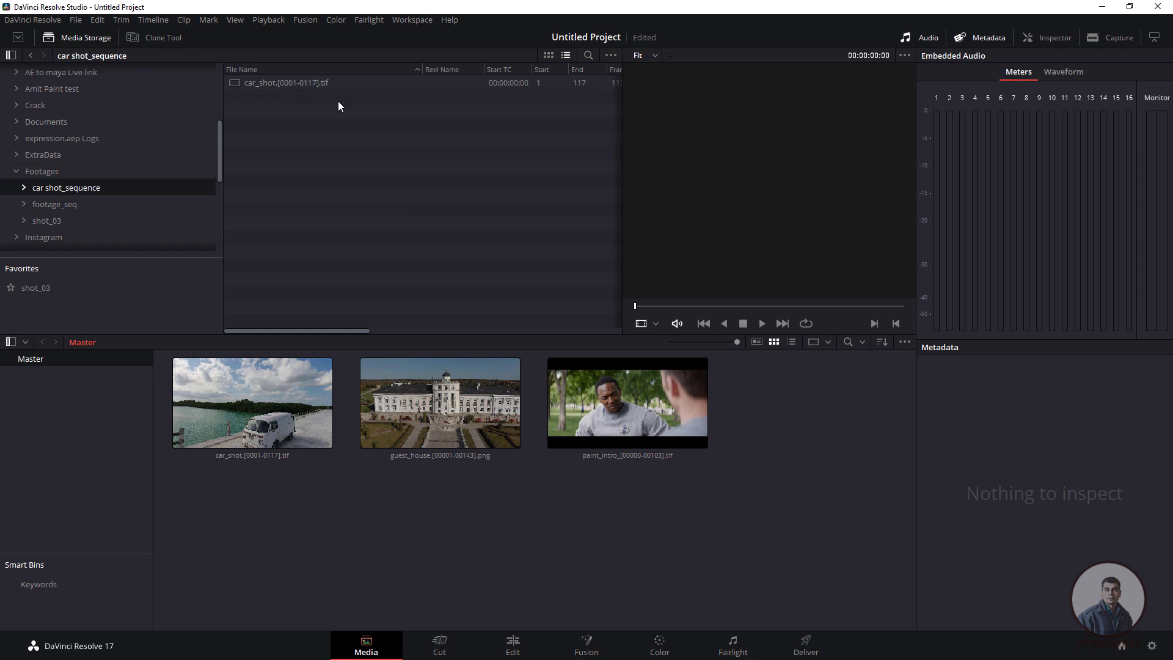
click(302, 83)
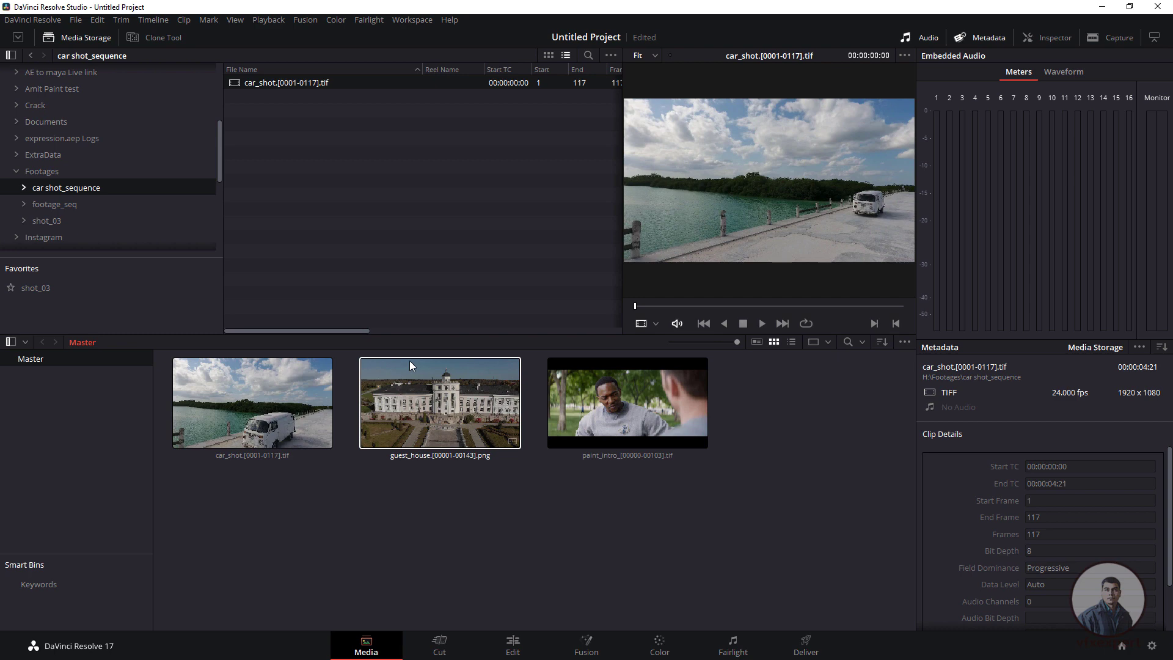
mouse_move(364, 332)
mouse_down()
mouse_move(420, 328)
mouse_move(377, 324)
mouse_up()
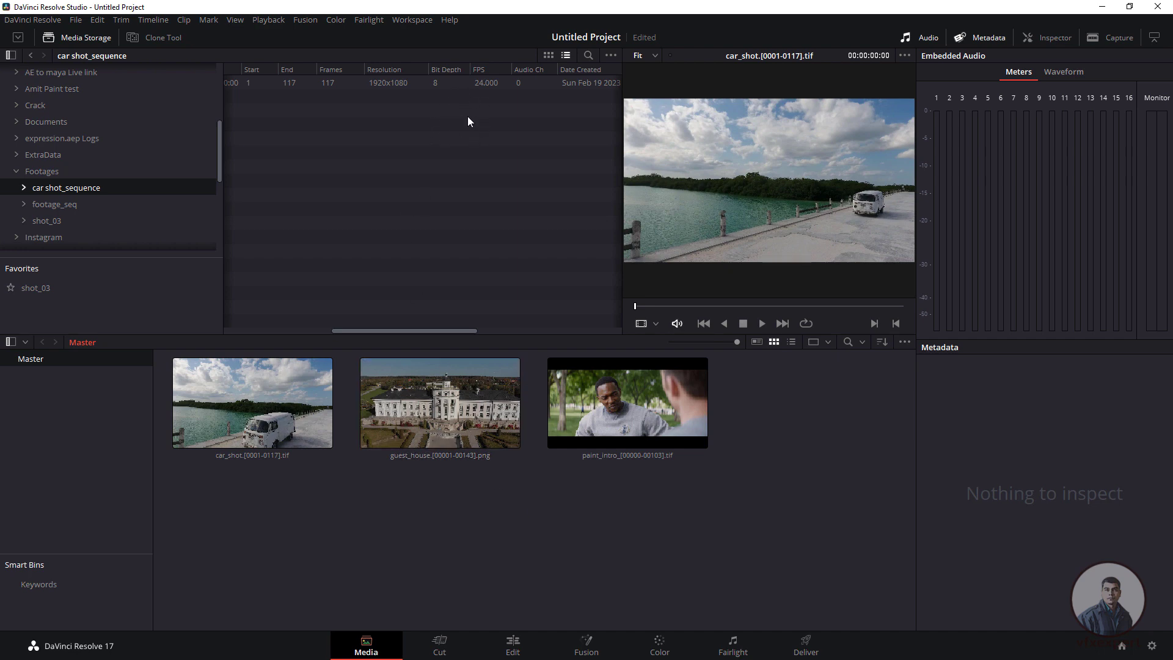
drag(403, 332, 387, 330)
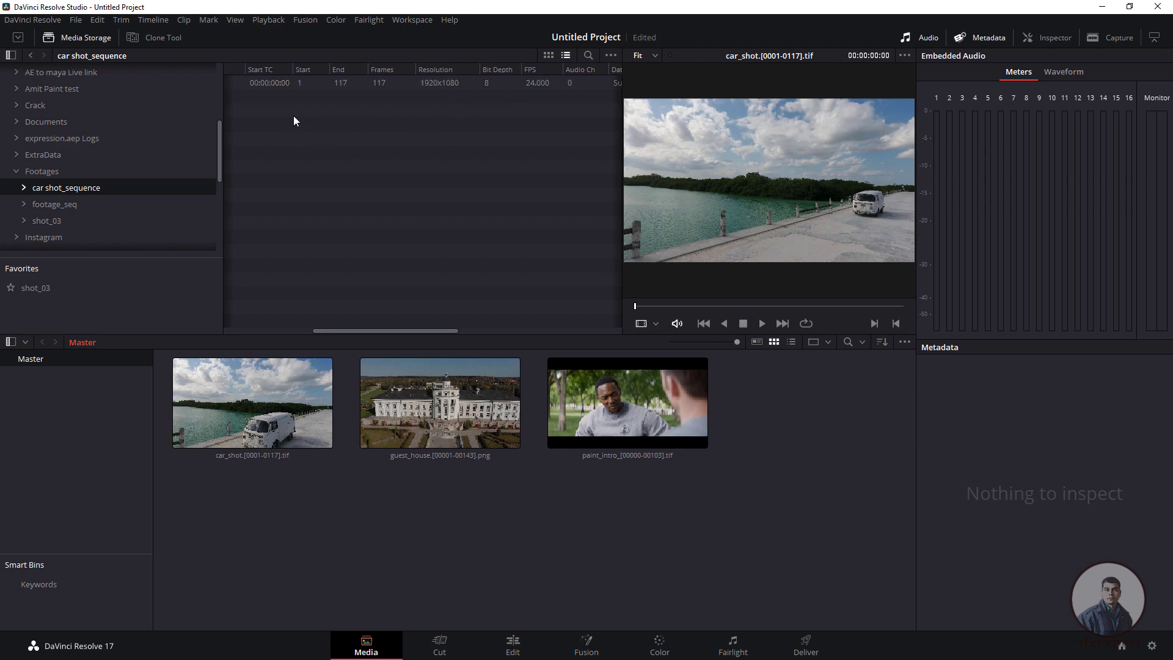
Step: Check the timeline frame rate in Project Settings, cancel, and return to the Footages folder
click(76, 20)
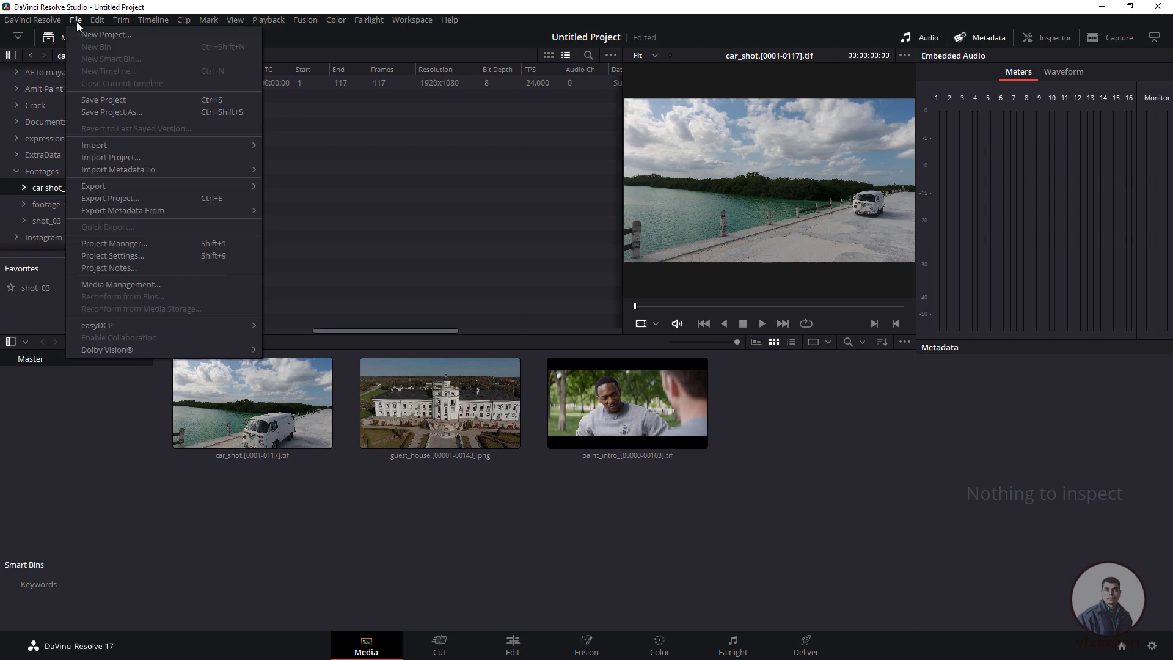
click(115, 256)
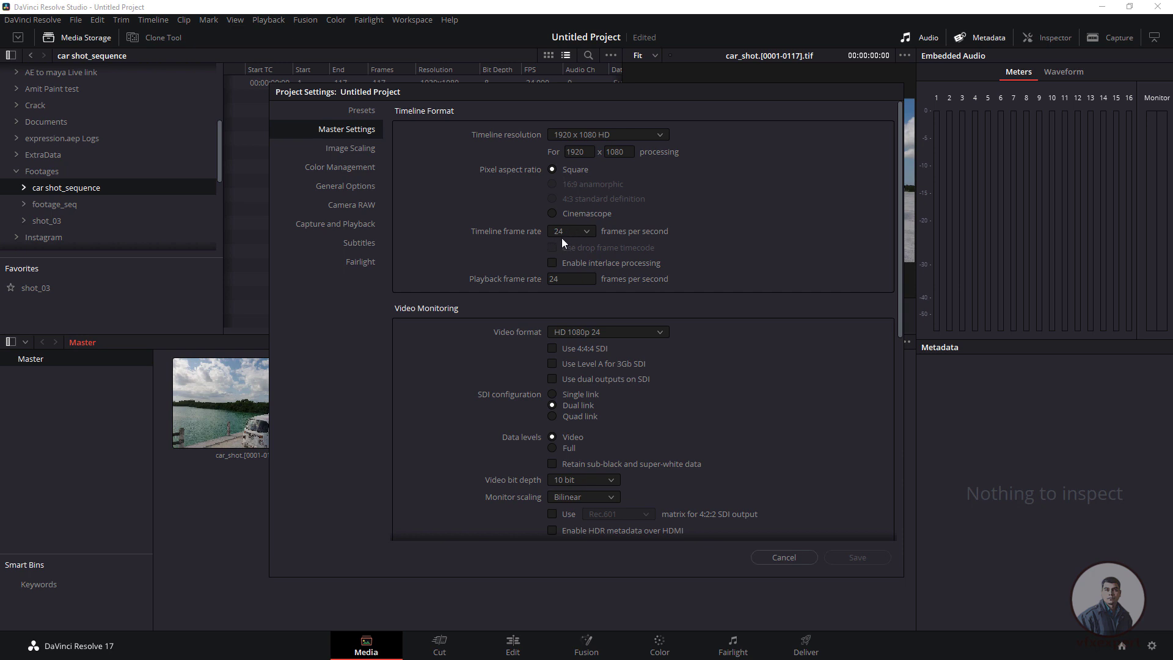
click(782, 557)
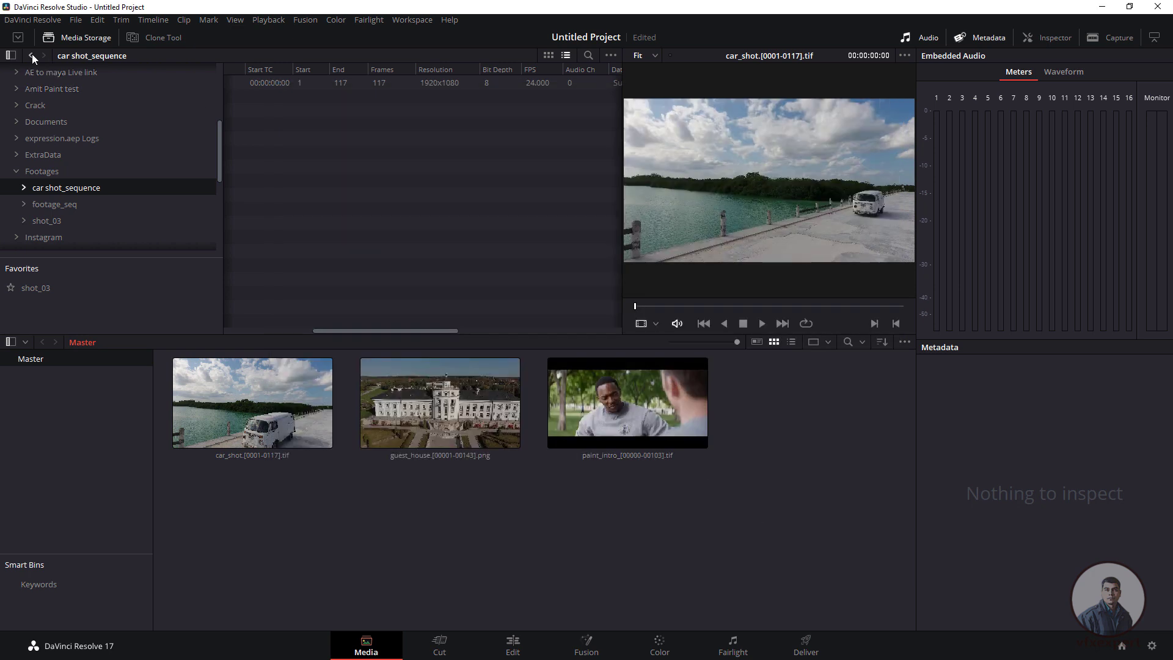
click(30, 55)
drag(374, 328, 244, 333)
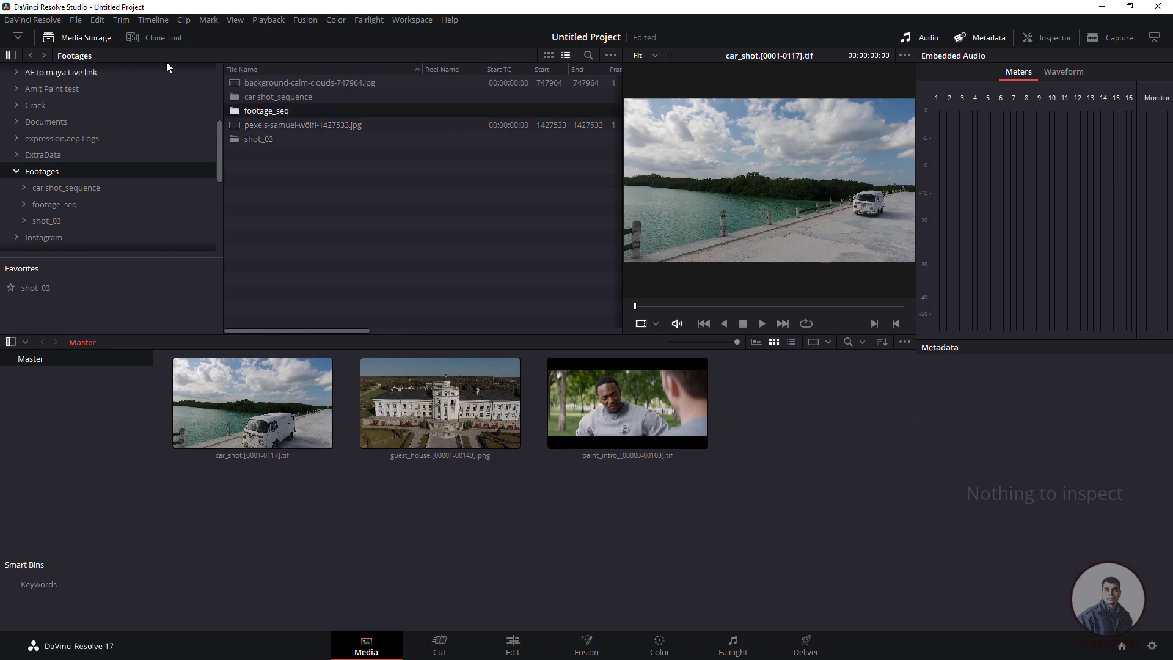
double_click(269, 111)
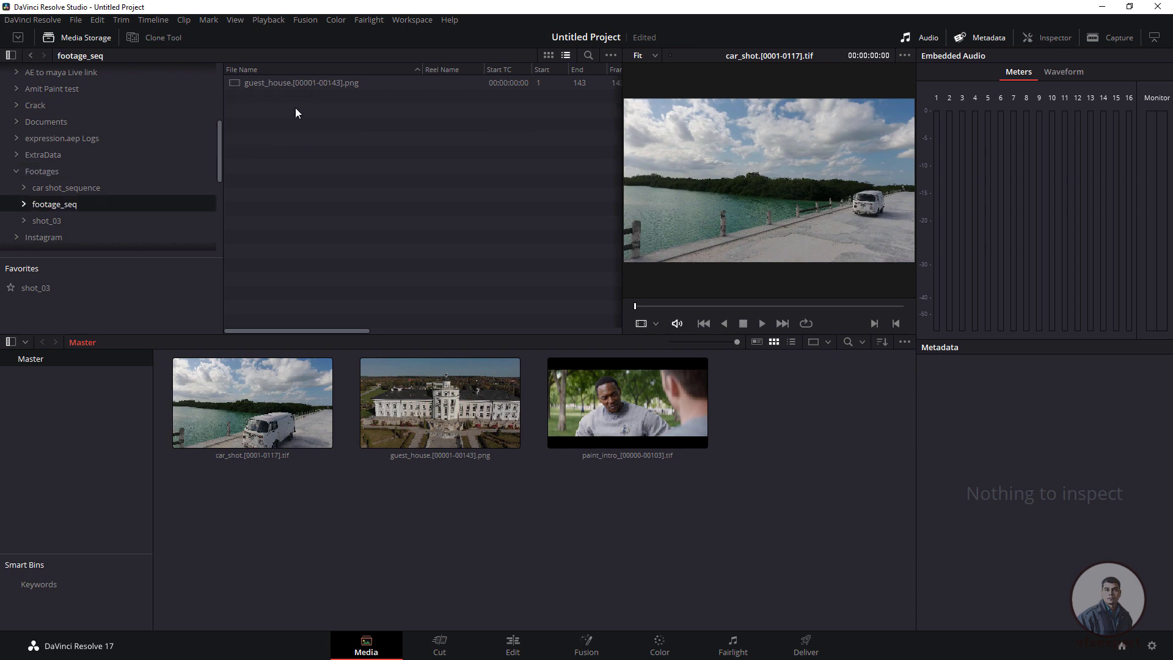
click(344, 82)
drag(363, 331, 430, 324)
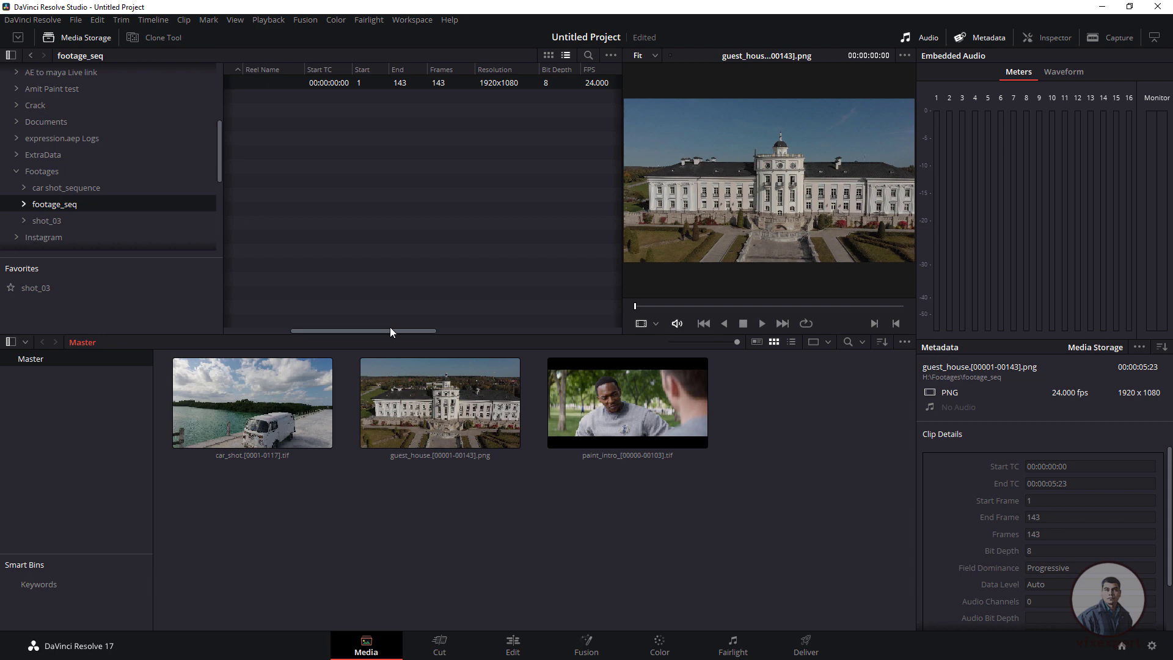
drag(393, 331, 328, 328)
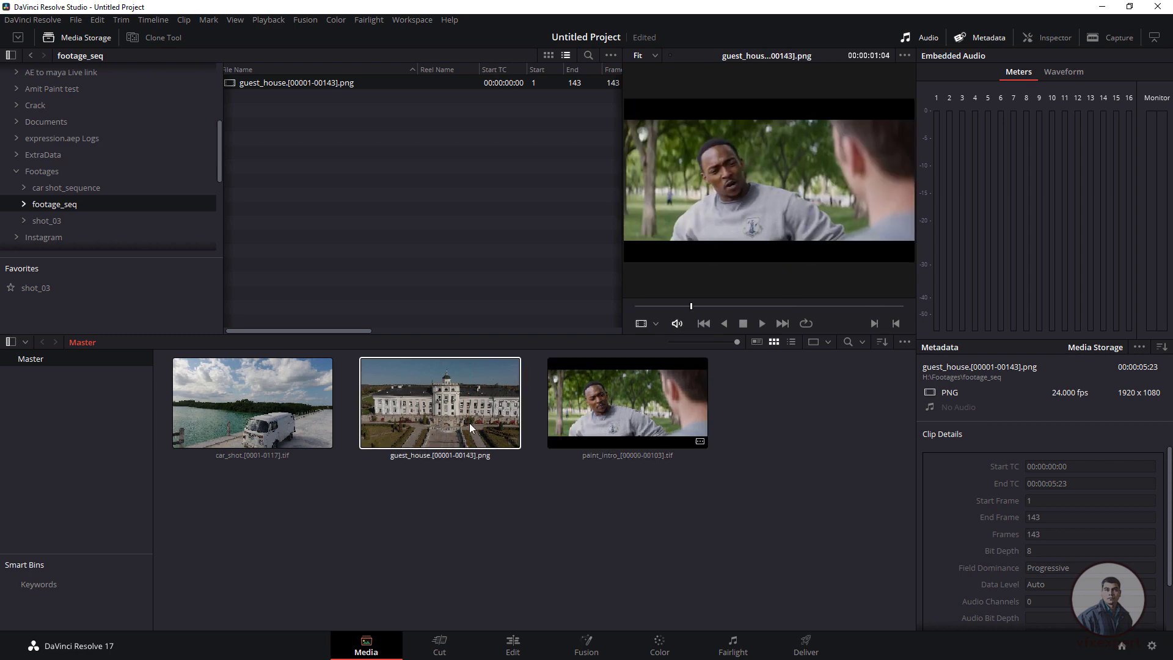
Step: Change guest_house's Clip Attributes video frame rate to 30 fps, then preview paint_intro
right_click(486, 416)
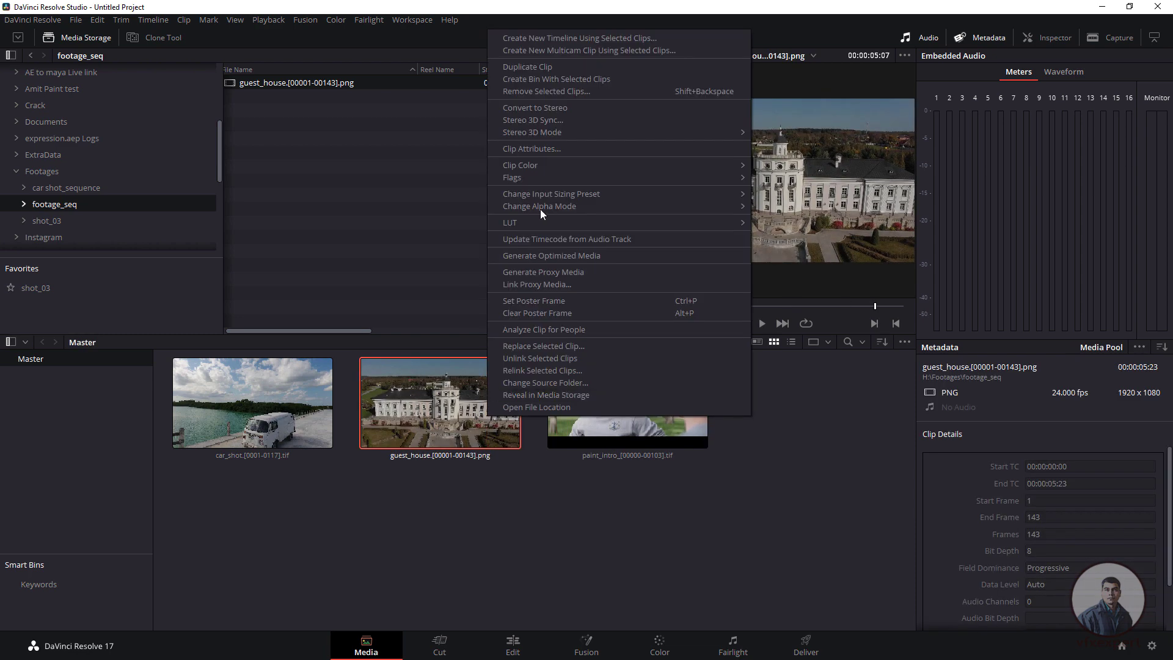
click(534, 149)
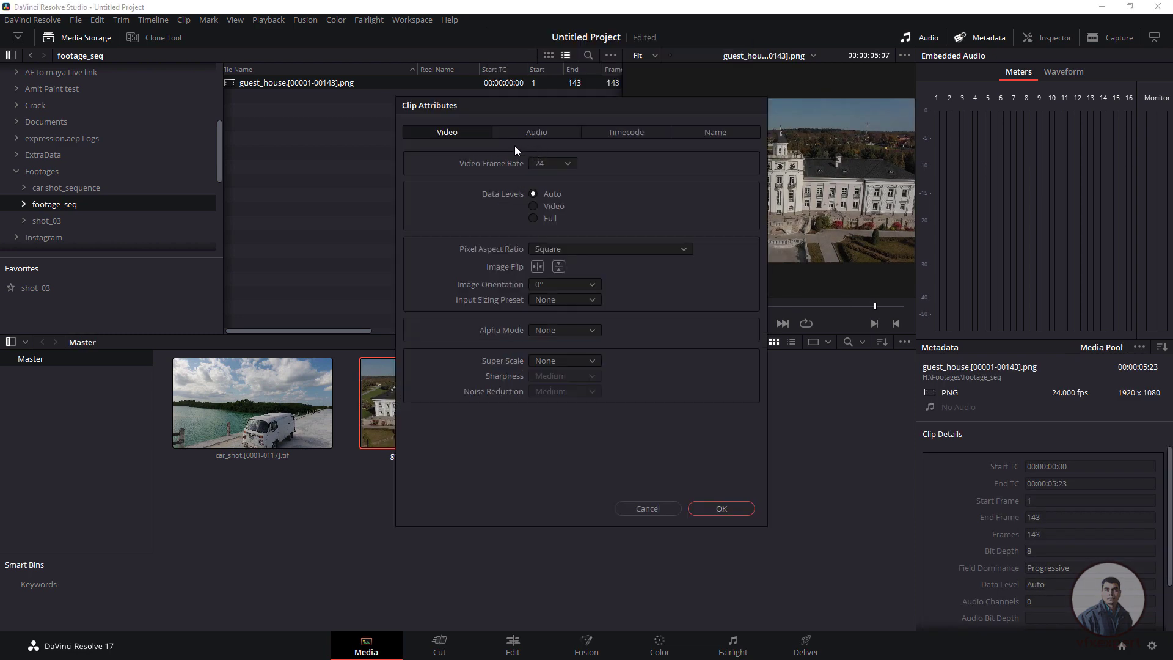
click(565, 162)
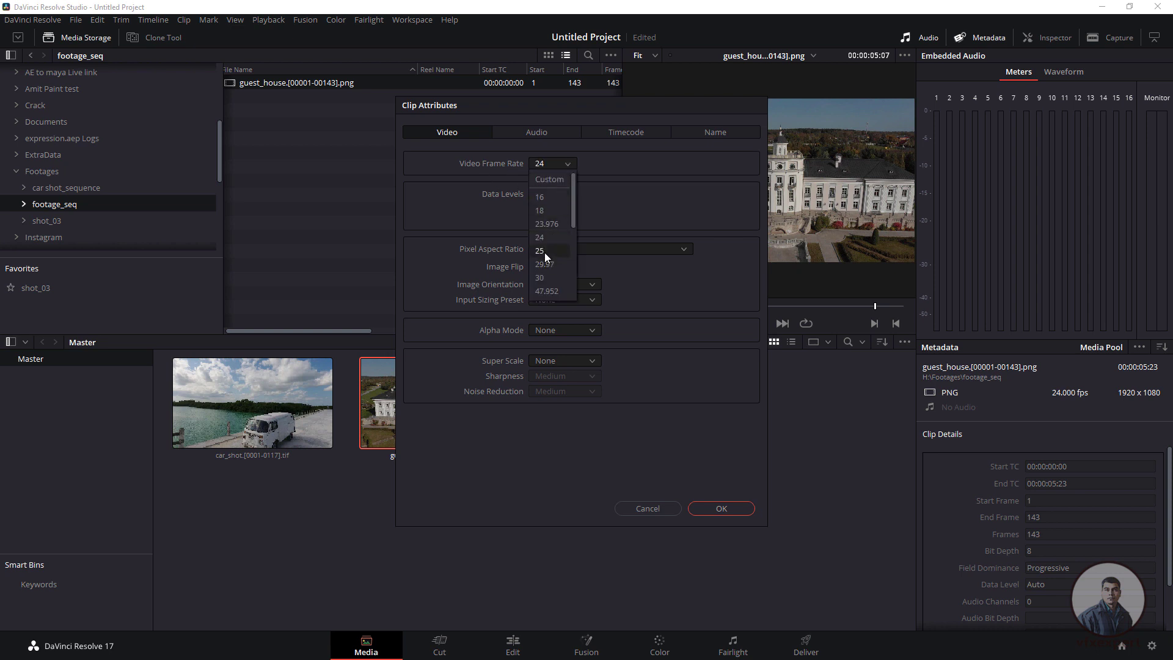
click(547, 279)
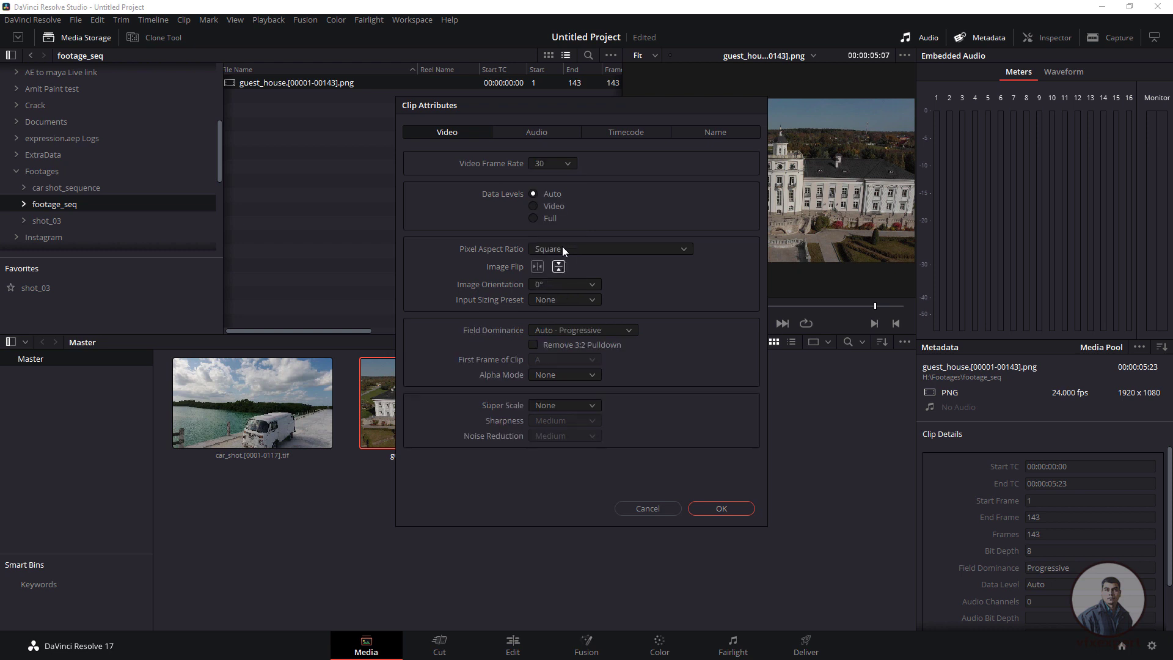
click(720, 511)
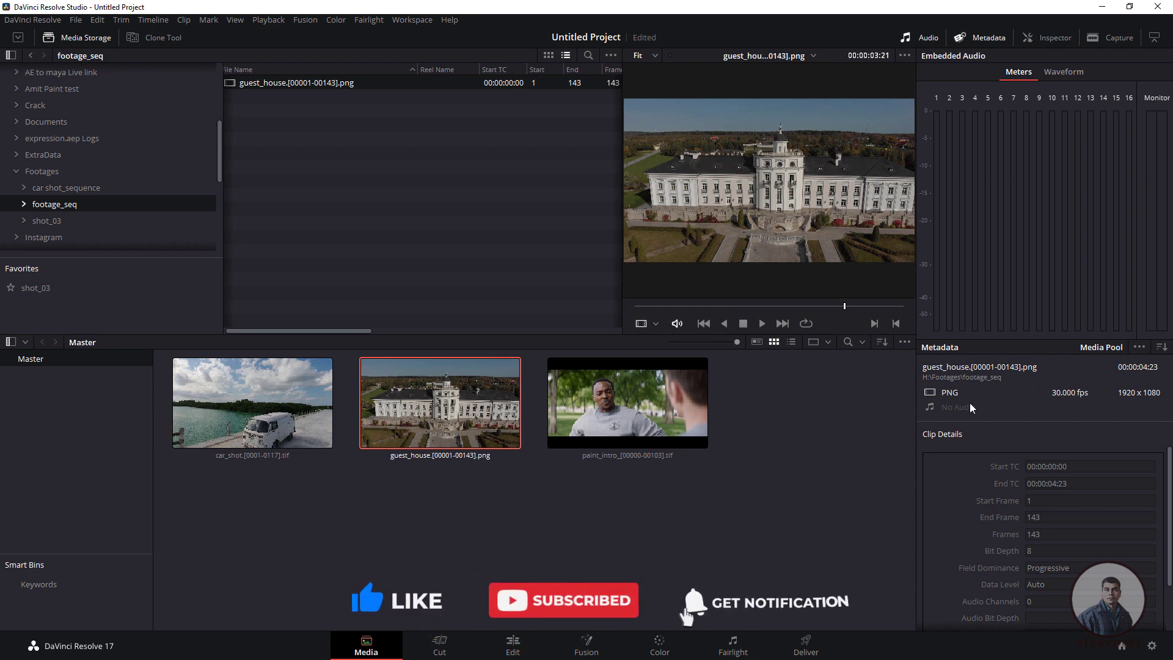
click(617, 414)
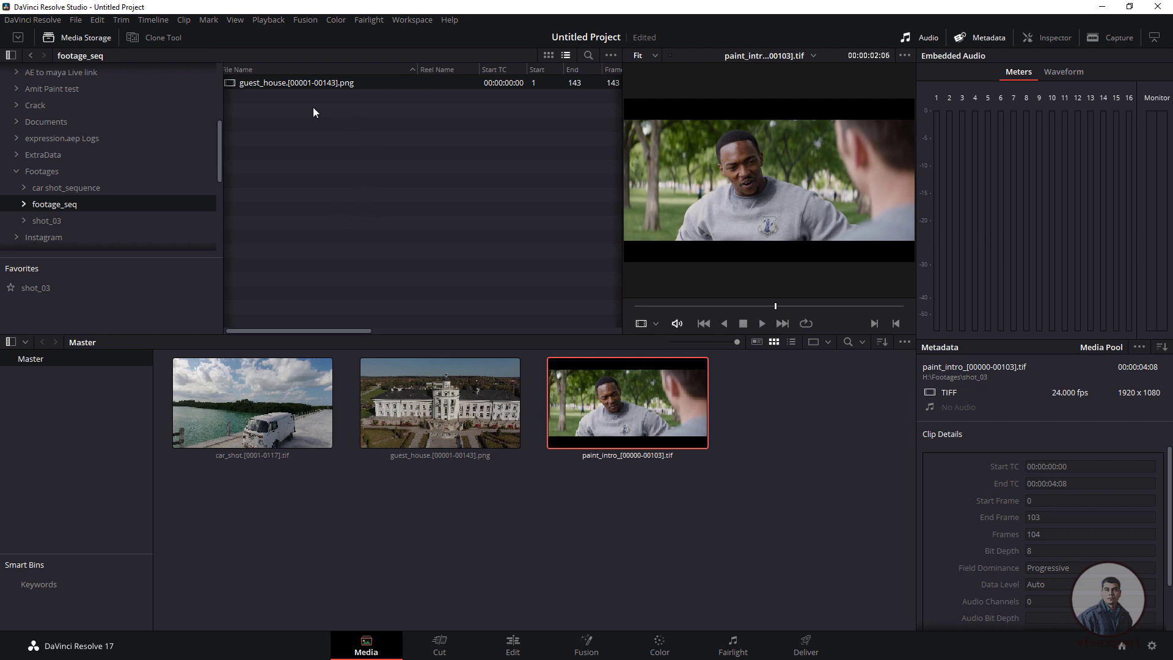
click(75, 21)
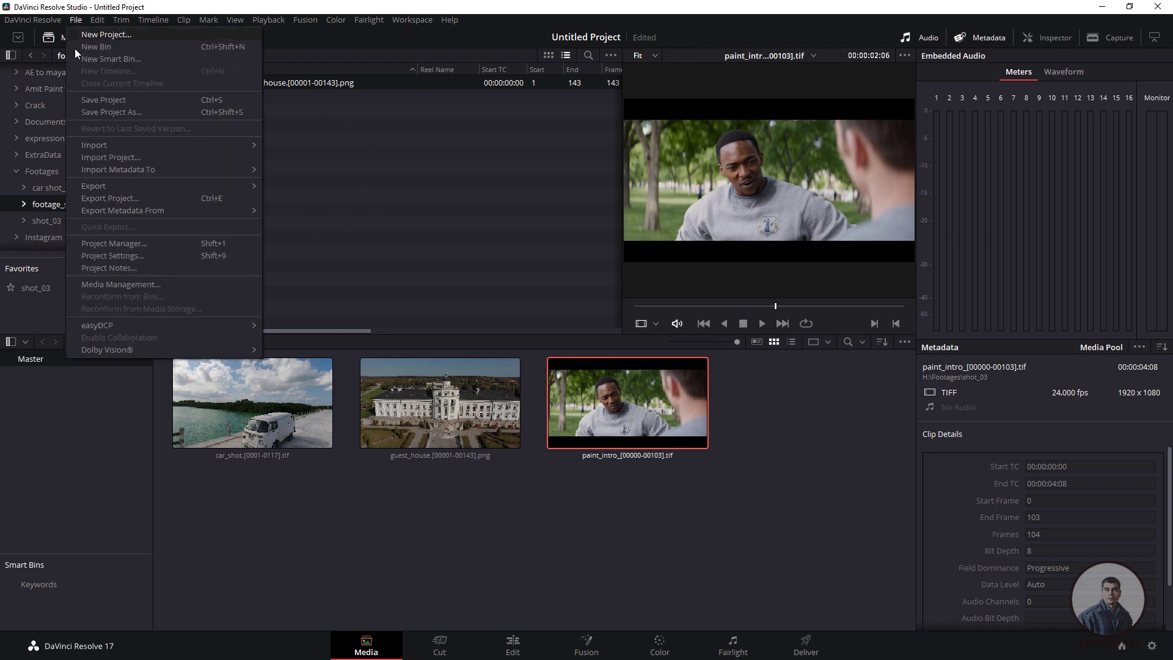
click(122, 254)
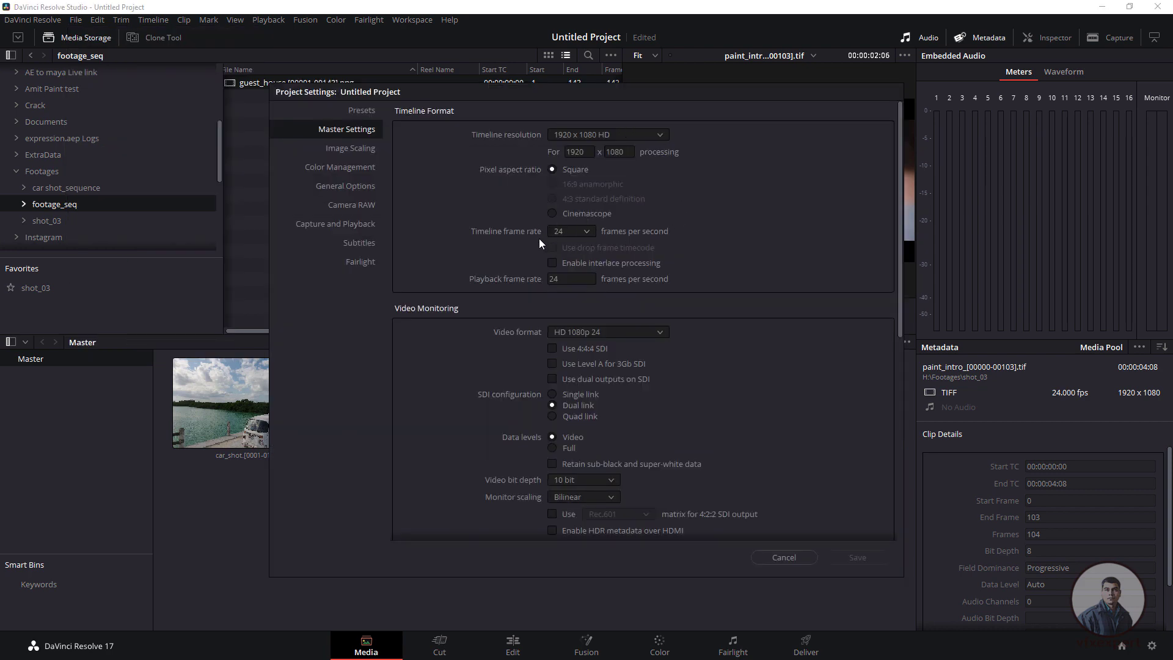
click(581, 231)
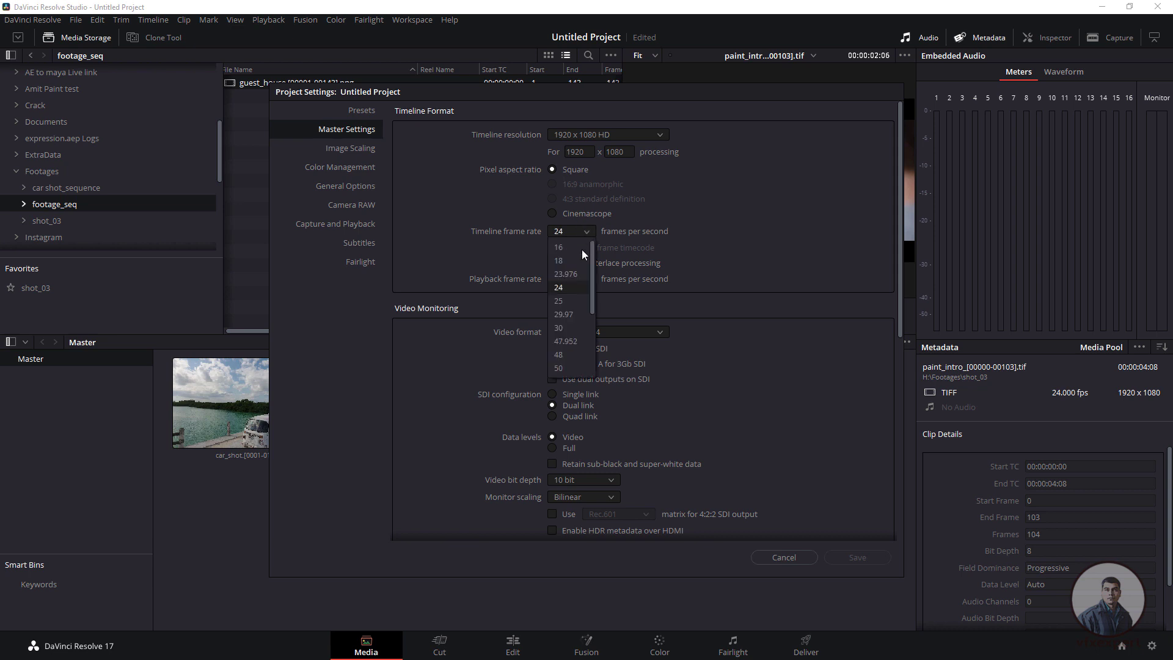
click(567, 285)
click(784, 557)
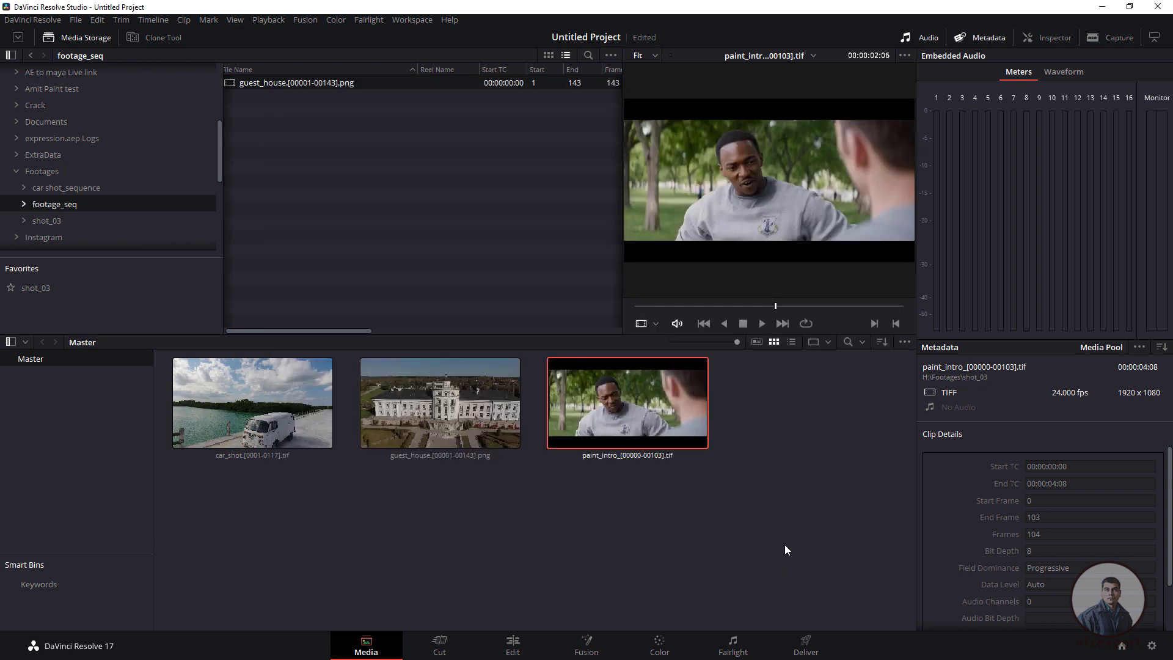
Step: On the Edit page, build Timeline 1 from paint_intro, play it, and select car_shot
click(513, 645)
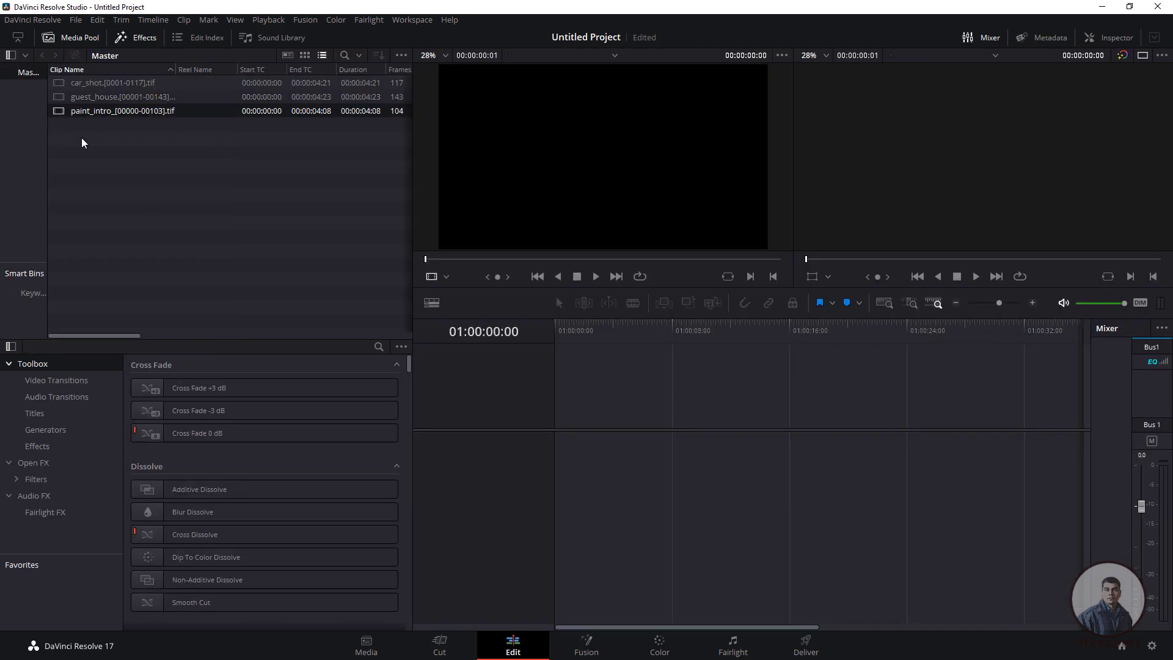
mouse_move(67, 113)
mouse_down()
mouse_move(534, 398)
mouse_move(560, 448)
mouse_up()
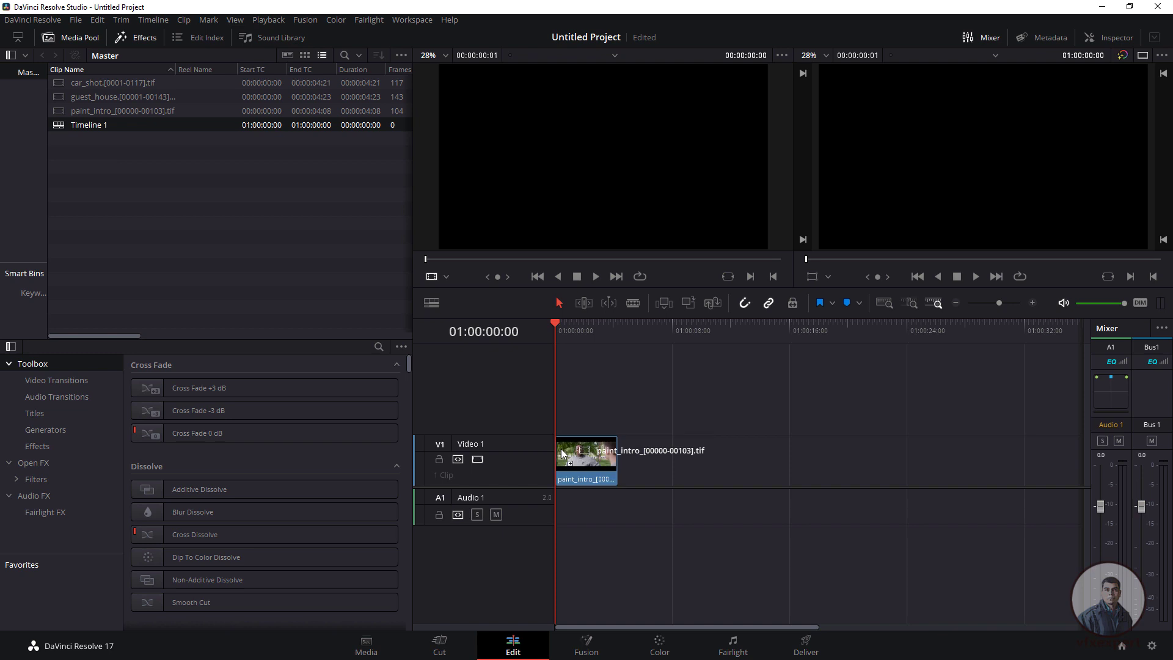
click(976, 277)
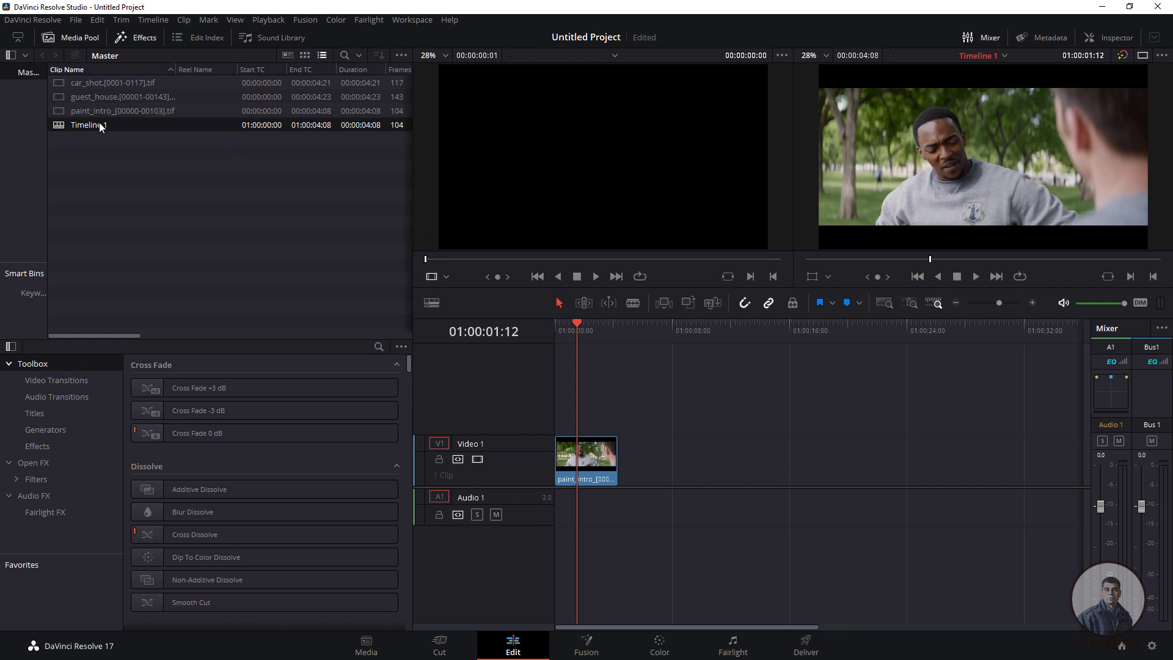
click(99, 87)
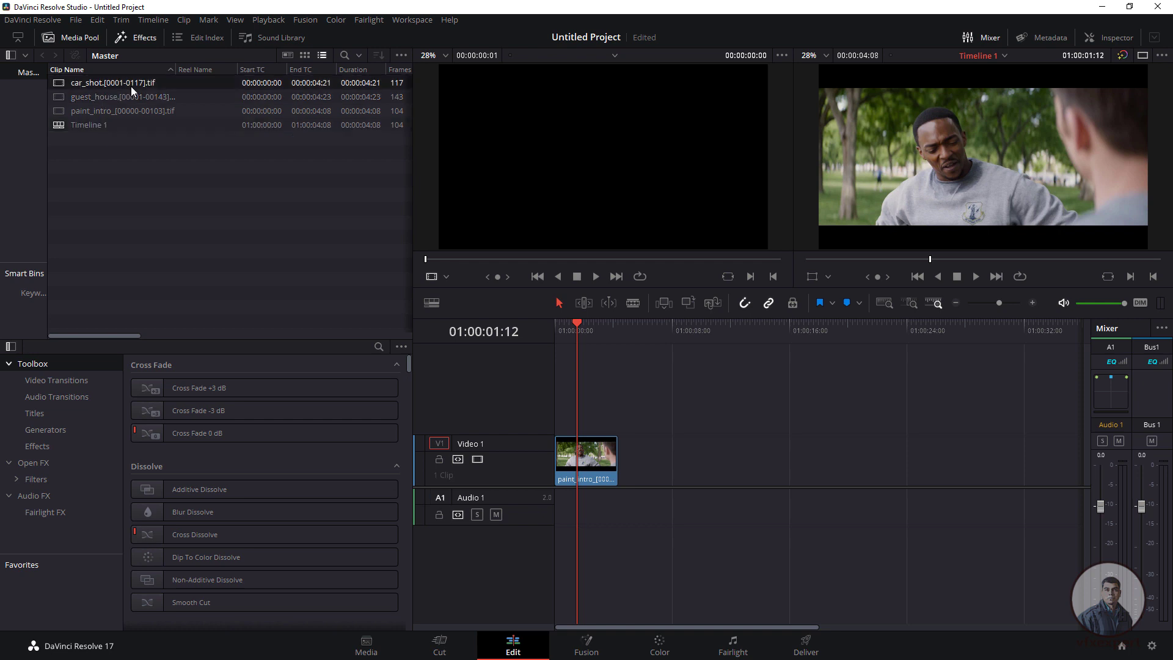
Step: Set car_shot's video frame rate to 30 fps in Clip Attributes, making its duration 00:00:03:27
right_click(113, 87)
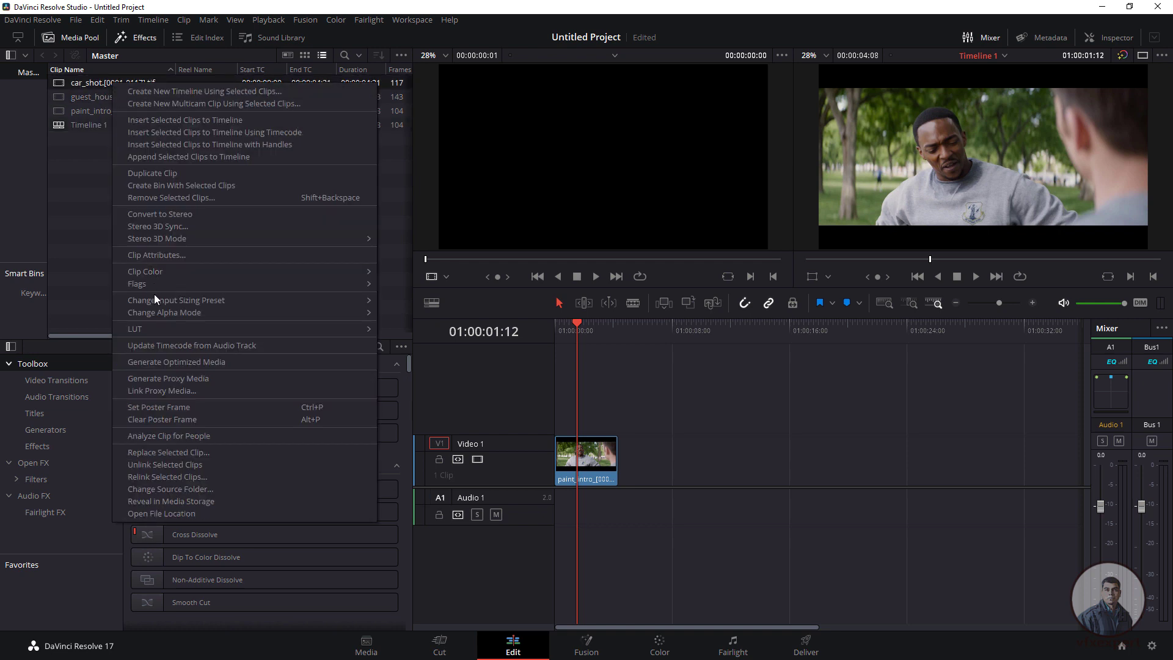
click(156, 256)
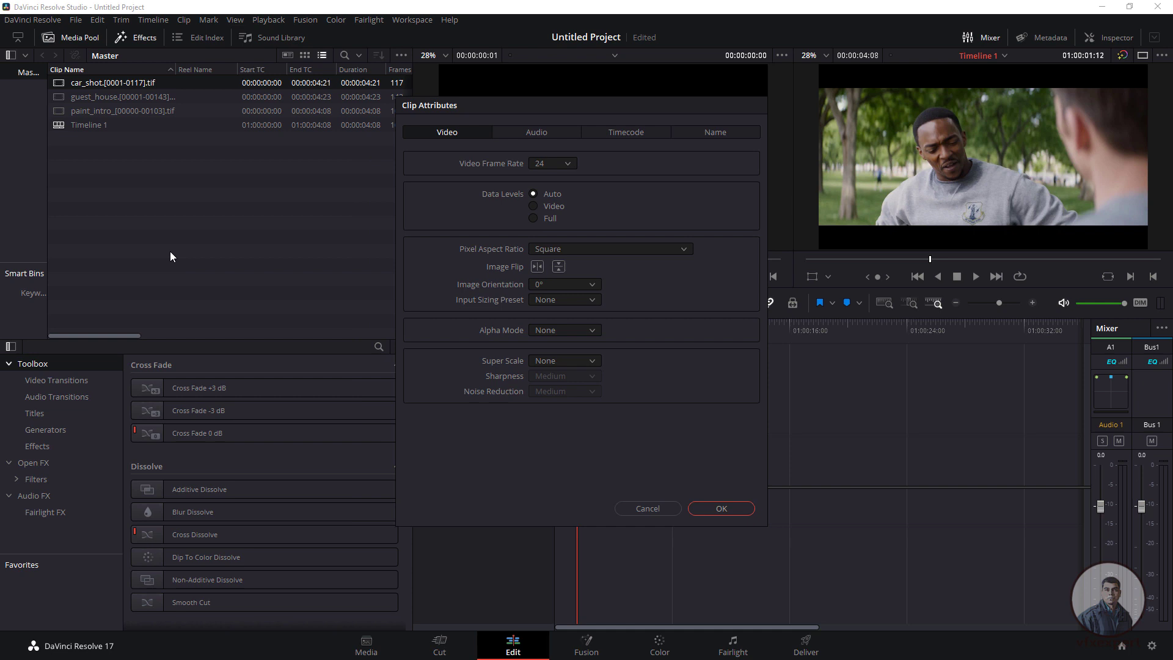
click(554, 165)
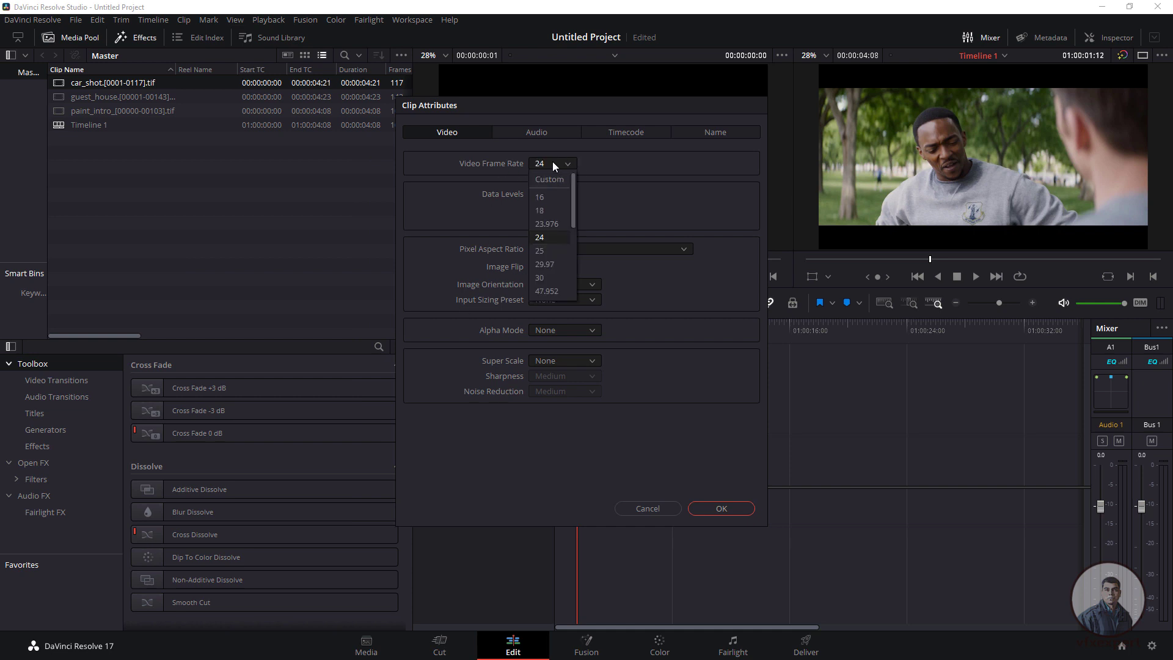
click(546, 279)
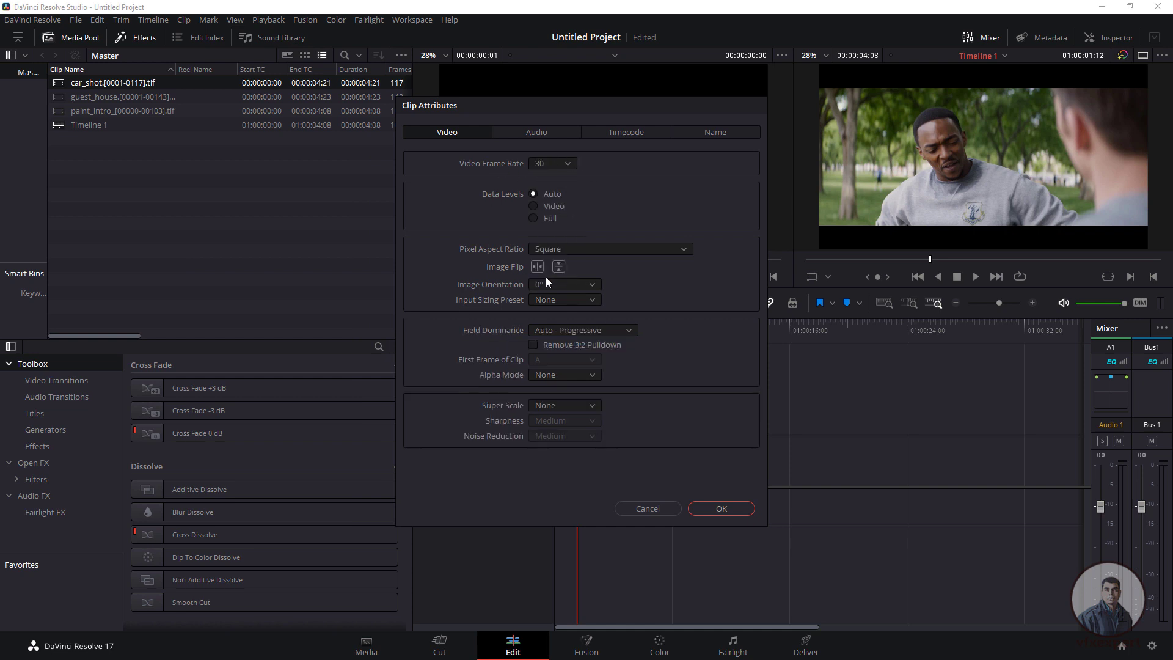
click(717, 509)
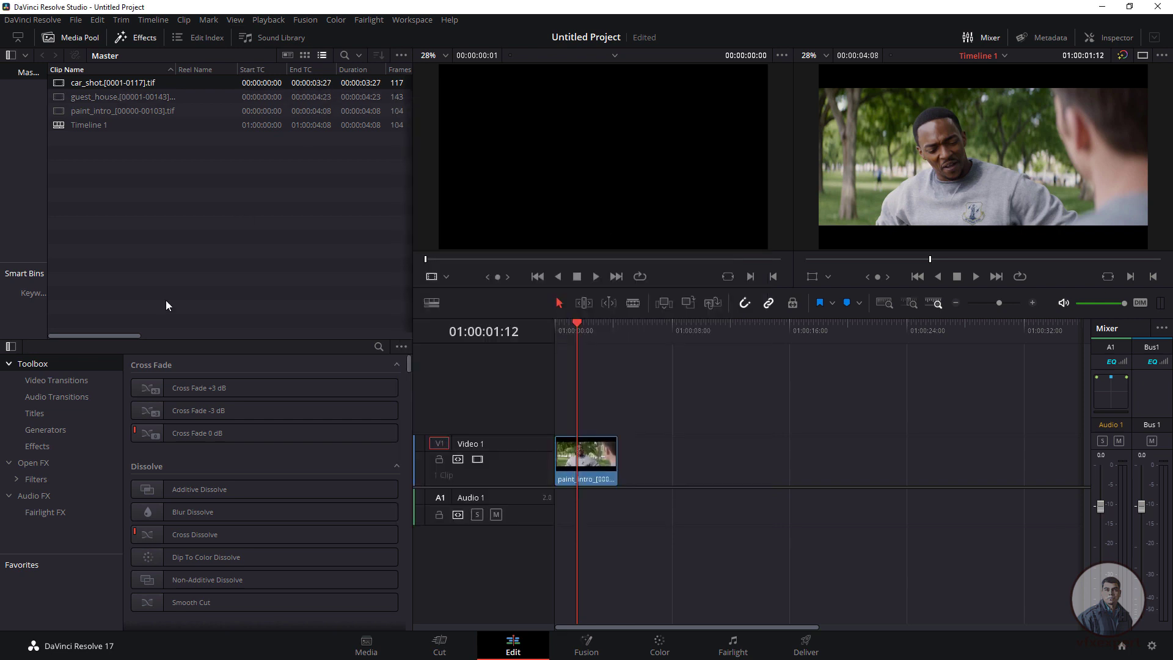
drag(140, 338, 73, 343)
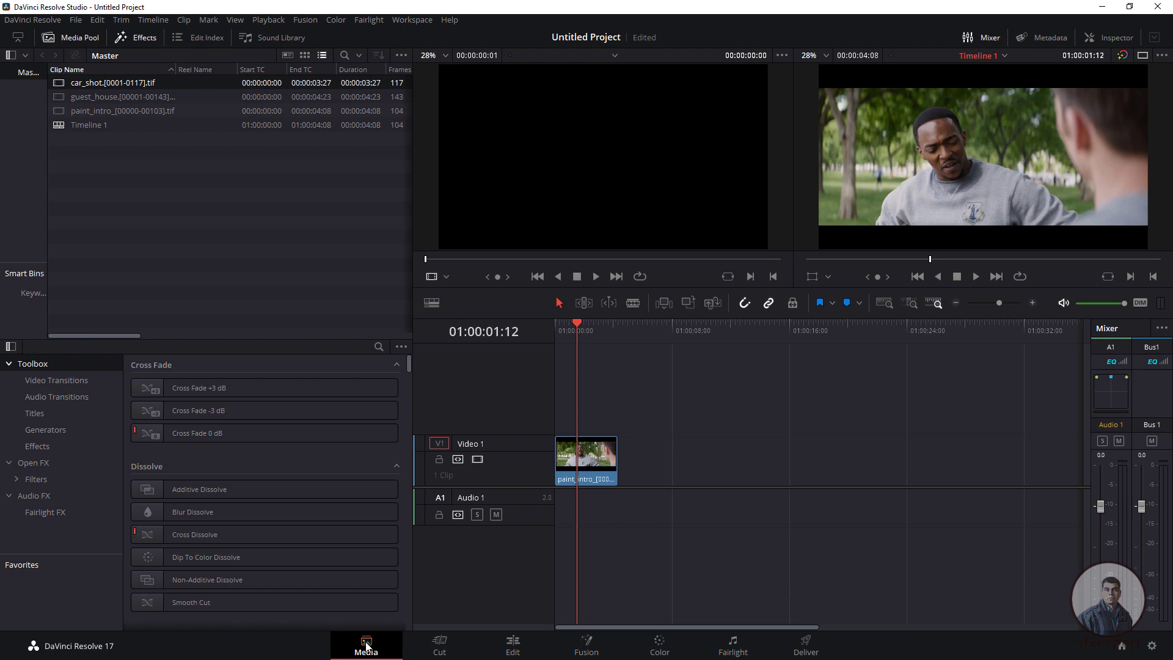
Step: Check car_shot's clip options on the Media page, then go back to the Edit page
click(378, 632)
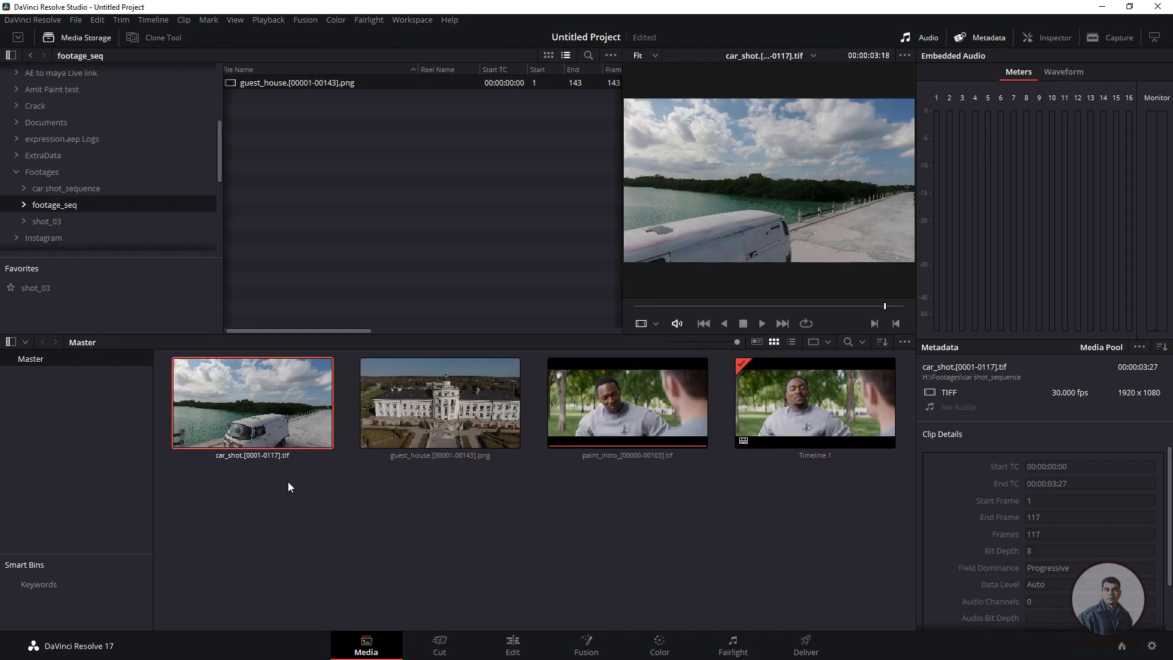
right_click(280, 404)
click(250, 408)
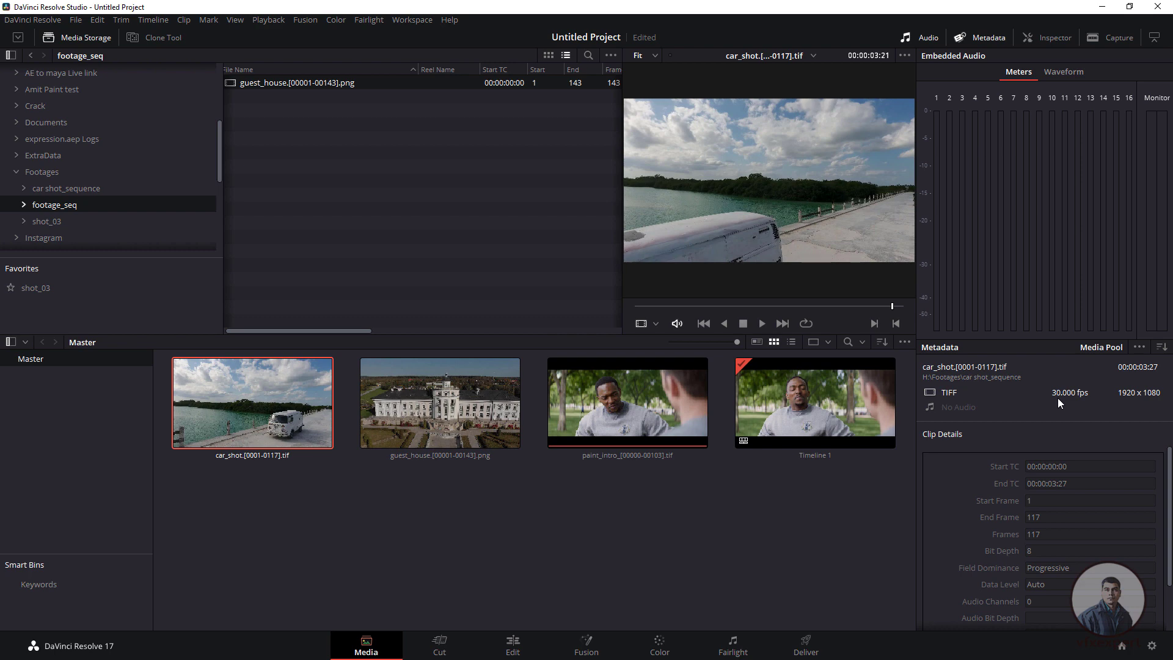
click(513, 642)
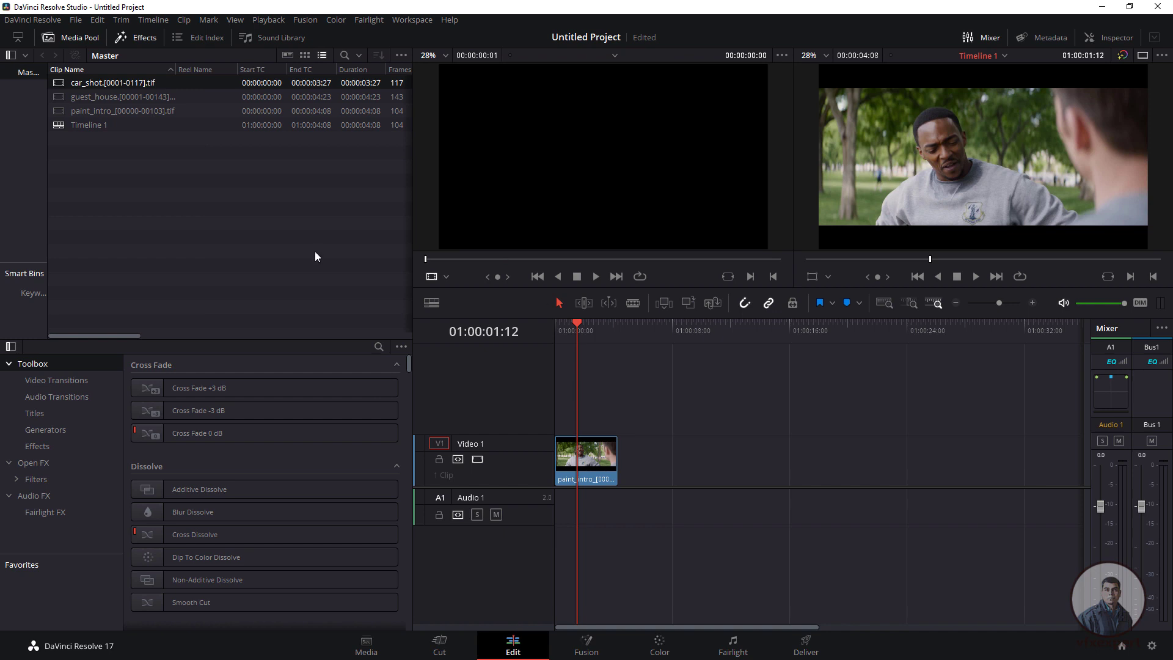
Step: Place car_shot after paint_intro on Video 1, play it back, then open paint_intro in Fusion
mouse_move(67, 81)
mouse_down()
mouse_move(342, 245)
mouse_move(625, 383)
mouse_move(647, 471)
mouse_move(629, 464)
mouse_up()
drag(576, 328, 584, 327)
click(975, 276)
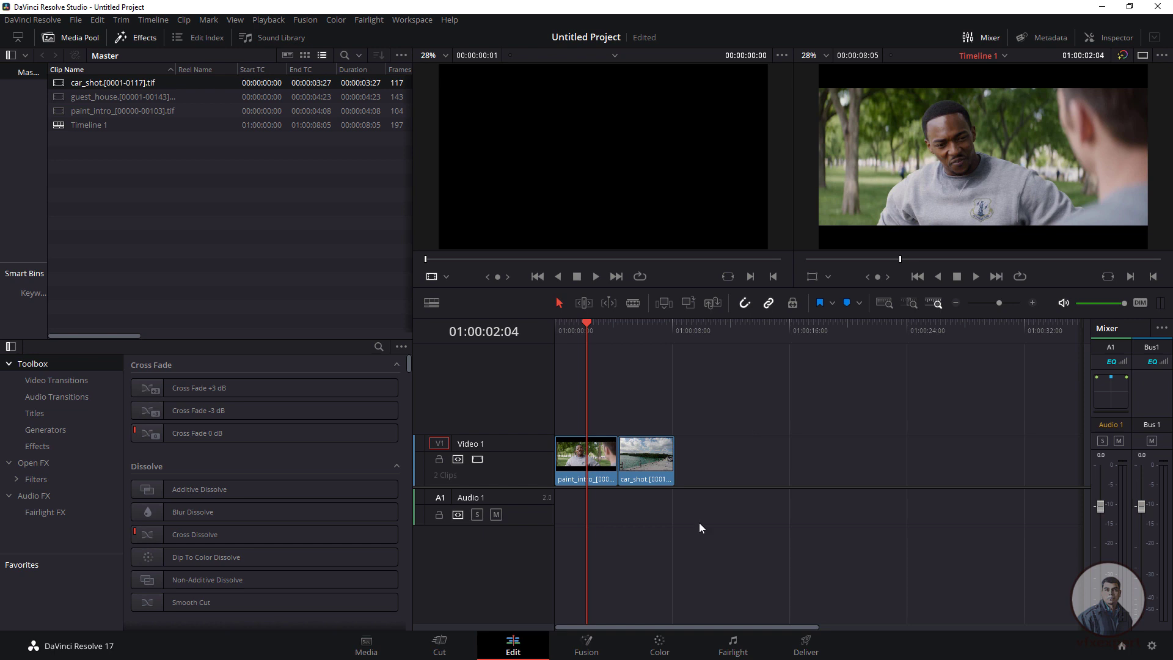
click(598, 459)
click(590, 645)
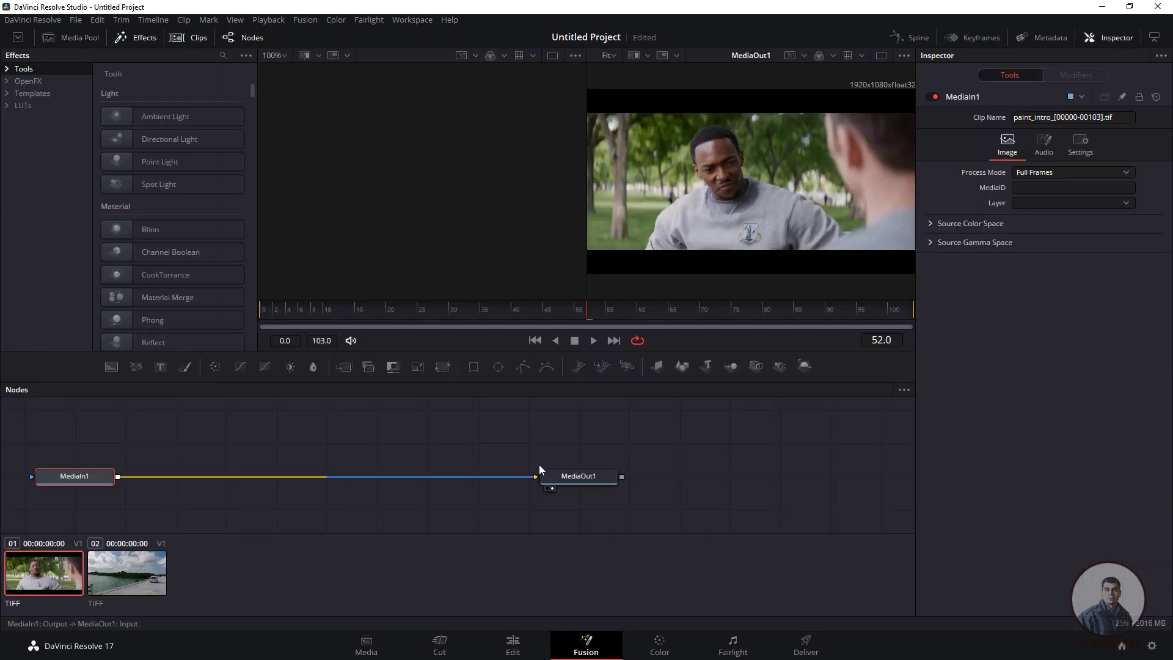
Step: Spread MediaIn1 and MediaOut1 apart in the node graph to make room
drag(578, 476, 618, 479)
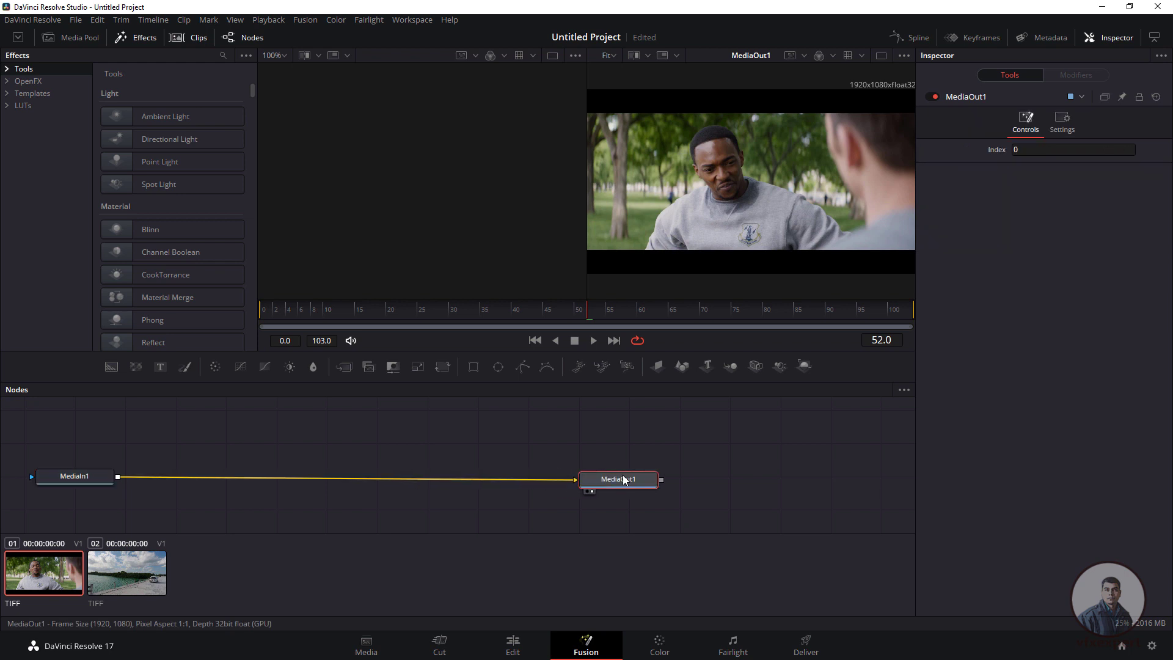
drag(74, 475, 101, 481)
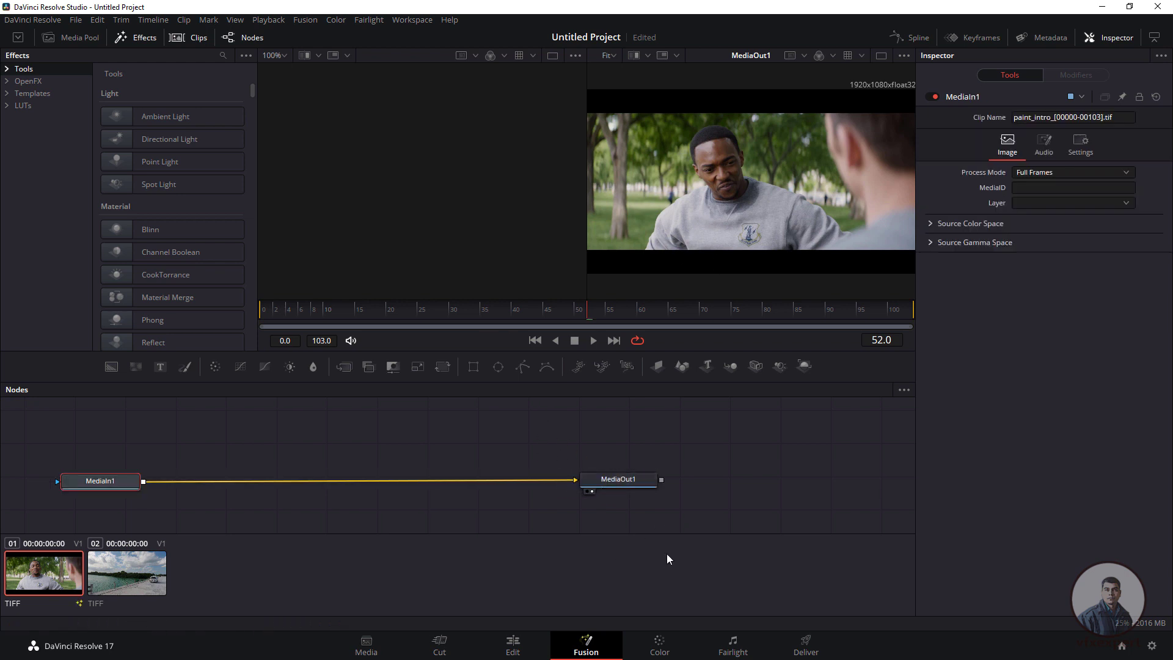
click(372, 456)
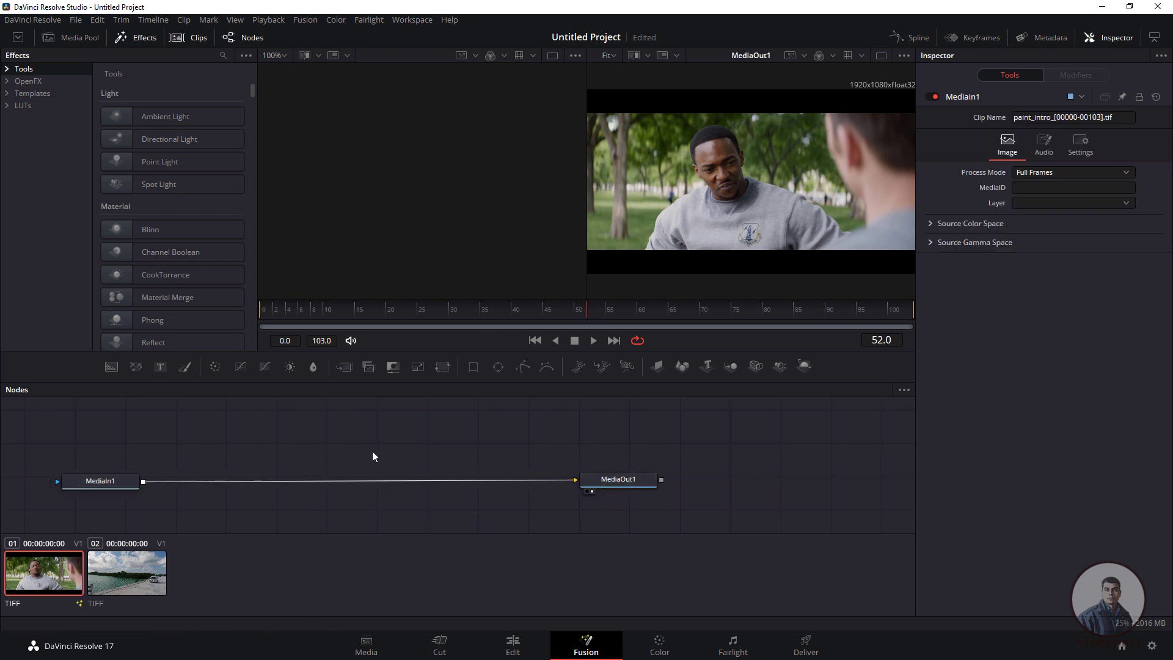
Step: Insert a Gaussian Blur node between MediaIn1 and MediaOut1 with strength 0.386
key(ctrl+space)
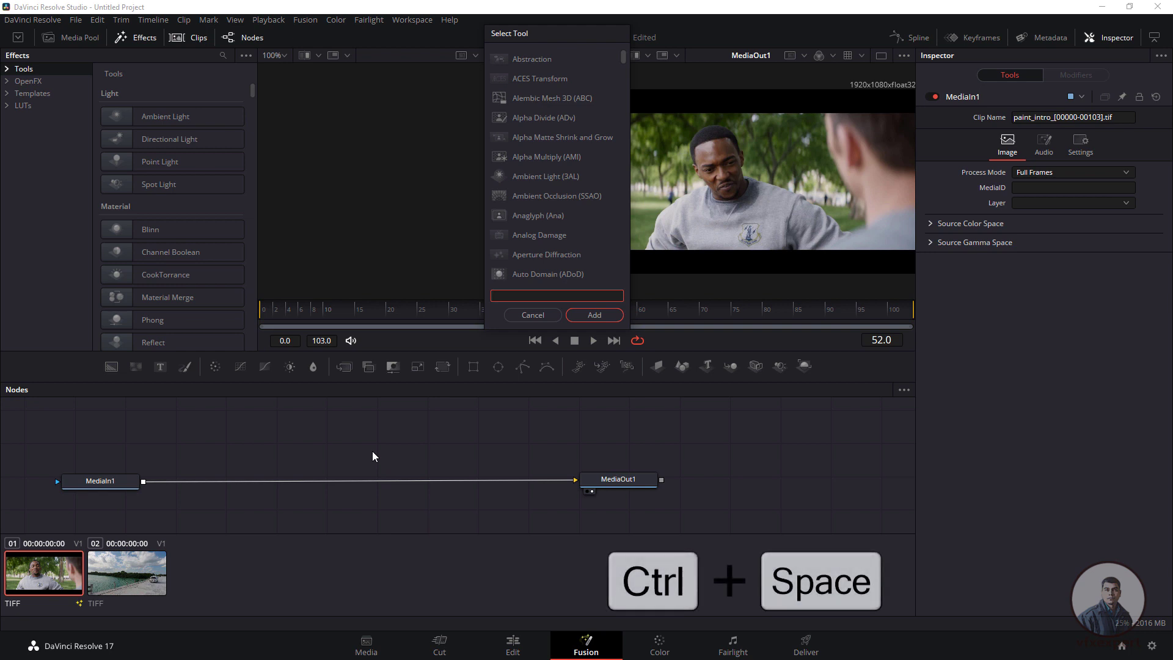
text(blur)
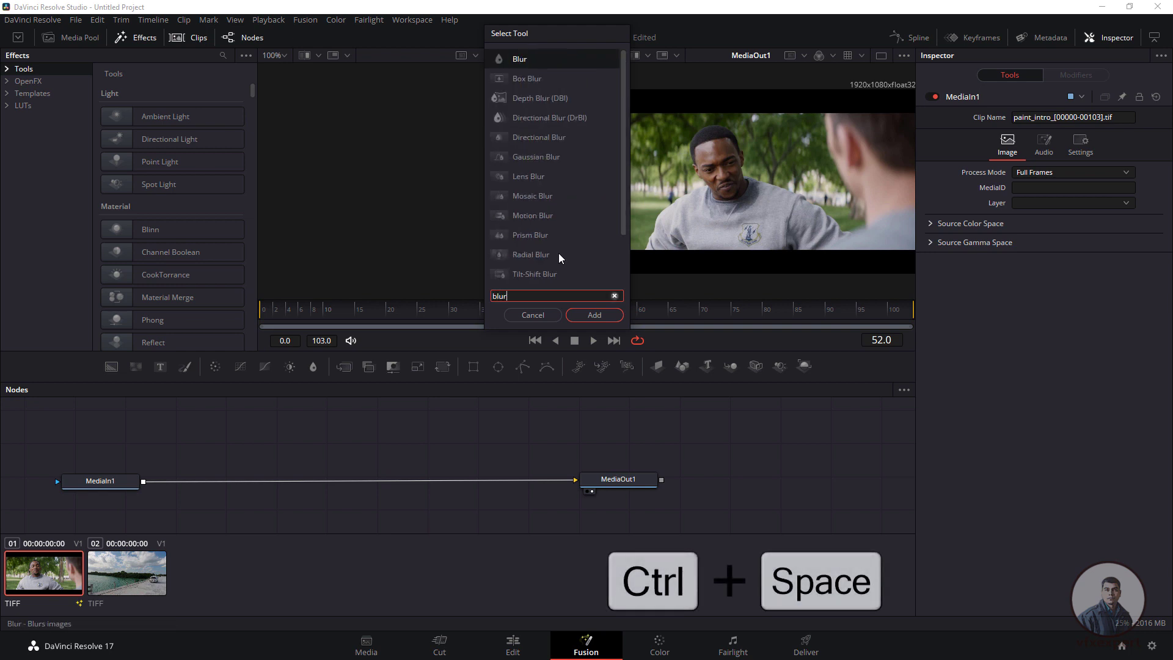
click(536, 158)
click(594, 314)
mouse_move(378, 463)
mouse_down()
mouse_move(385, 488)
mouse_move(377, 481)
mouse_up()
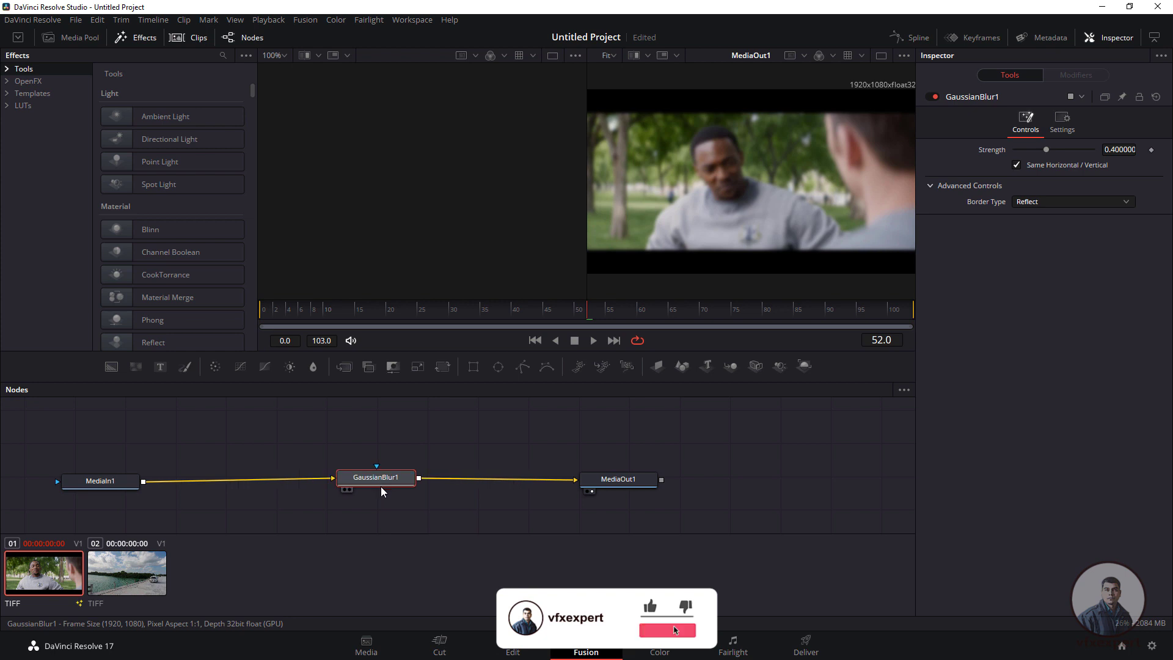
drag(1047, 154, 1045, 154)
drag(391, 482, 391, 488)
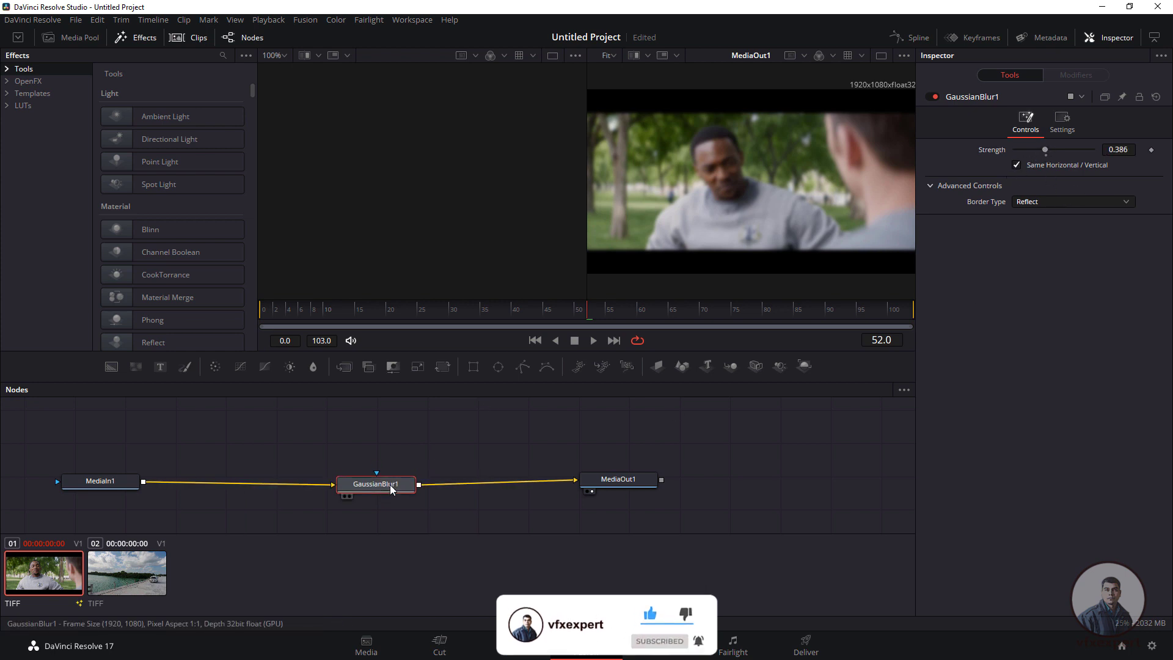
Step: Mask GaussianBlur1 with an inverted Ellipse of soft edge 0.0378, then return to Edit
click(500, 368)
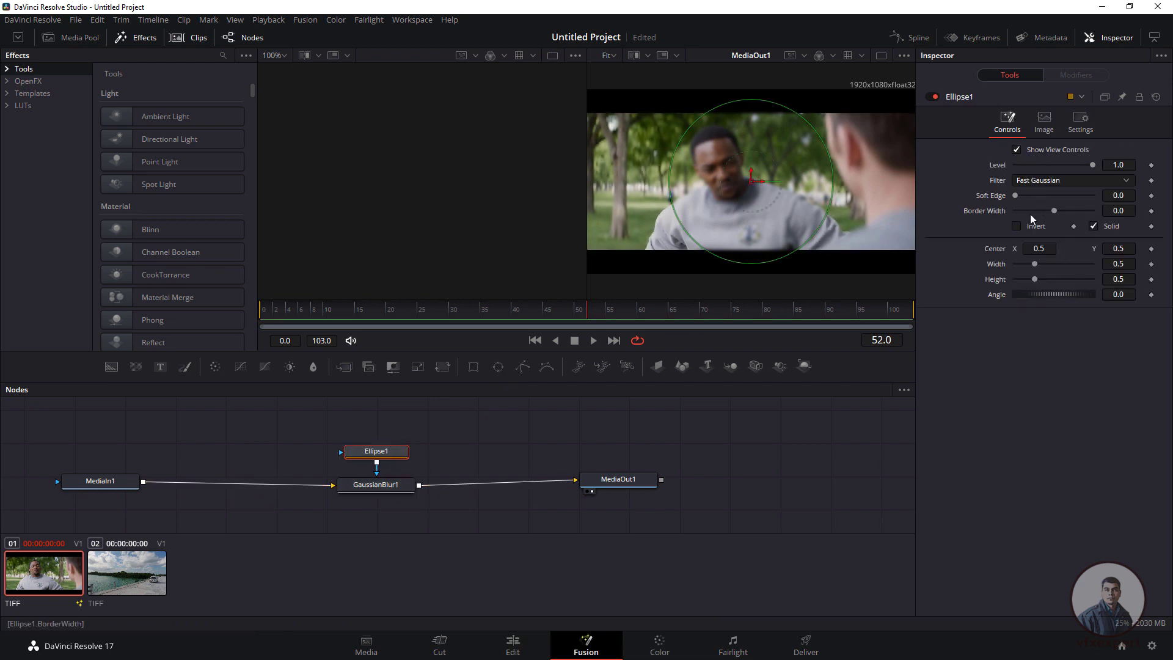
drag(391, 454, 392, 453)
click(1017, 226)
drag(1015, 196, 1030, 197)
click(691, 419)
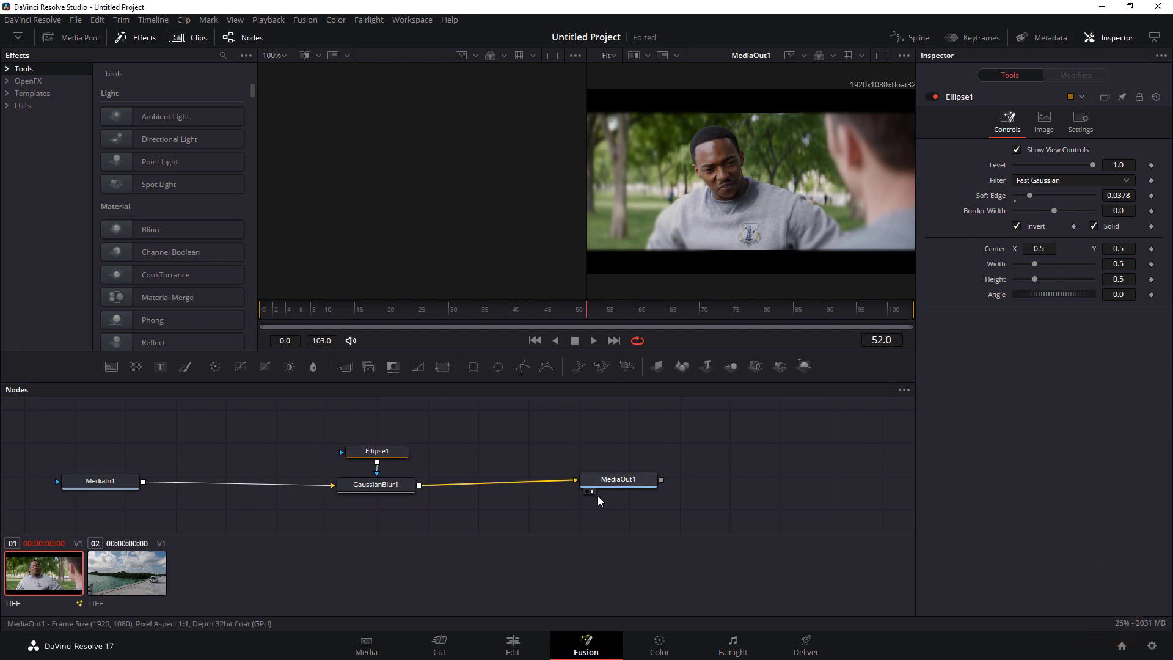
click(515, 643)
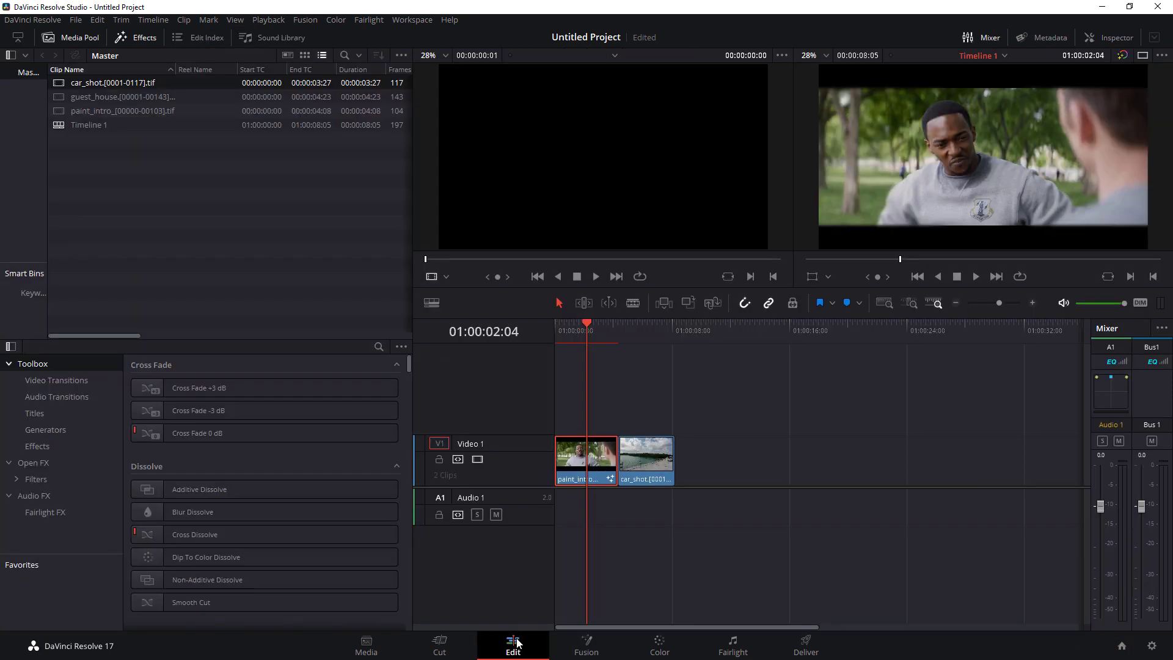